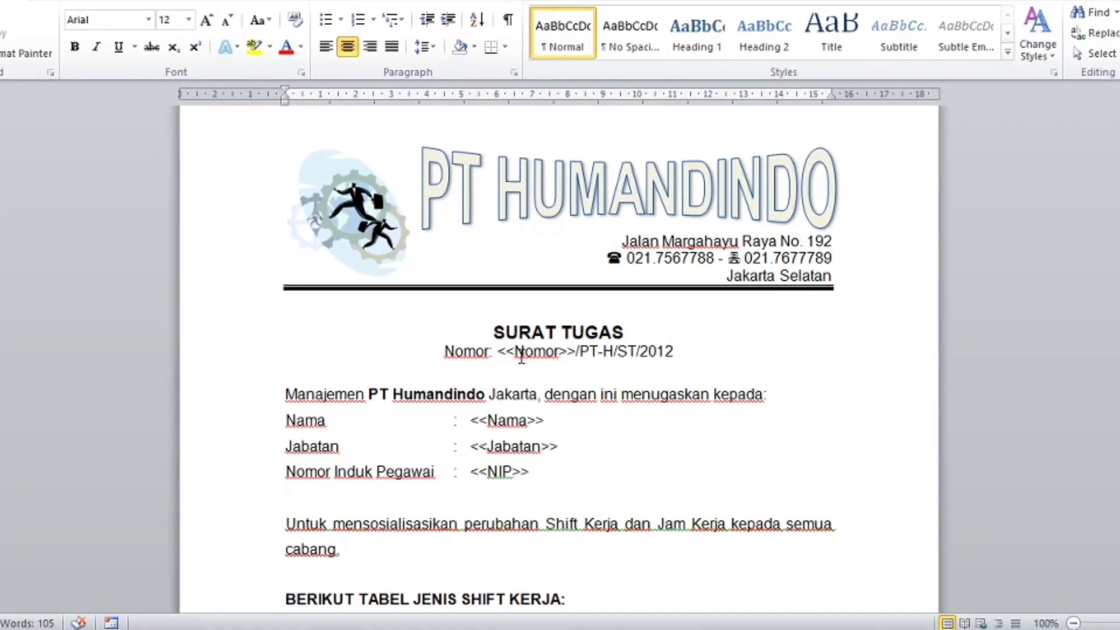
Step: Click into the Jabatan and NIP fields, then scroll down past the shift-hours table
left_click(501, 458)
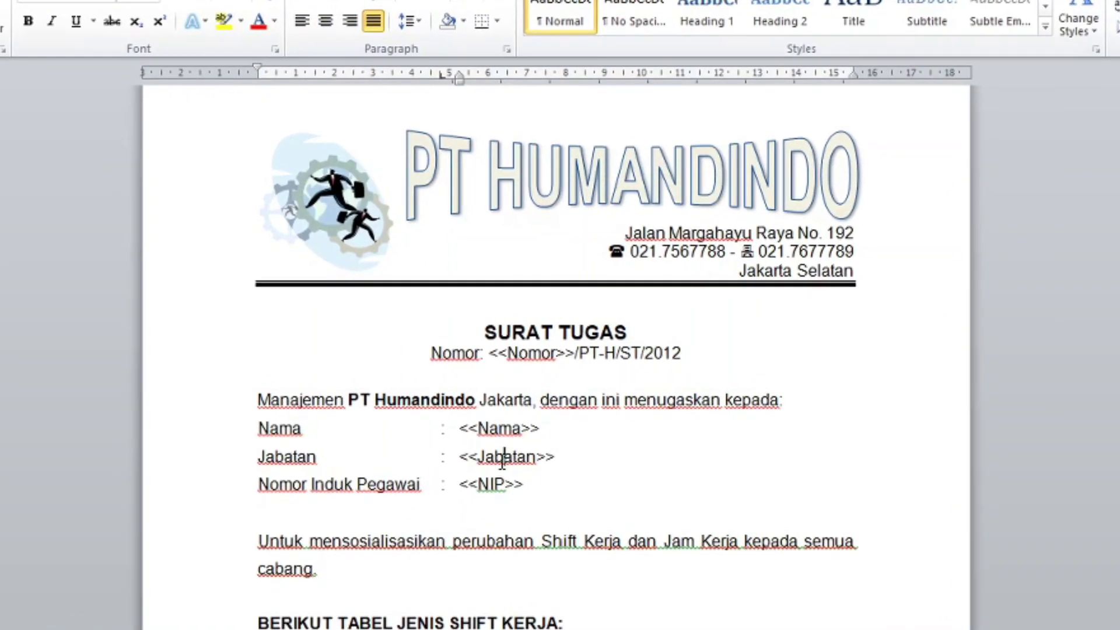
left_click(493, 485)
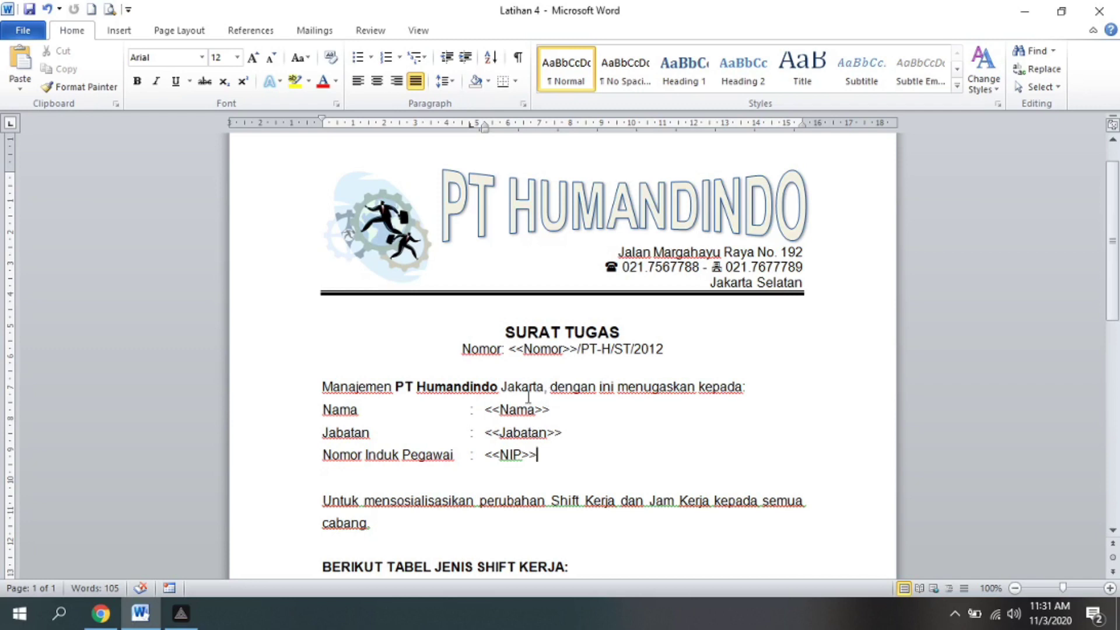
scroll(513, 387, "down", 5)
scroll(513, 387, "down", 3)
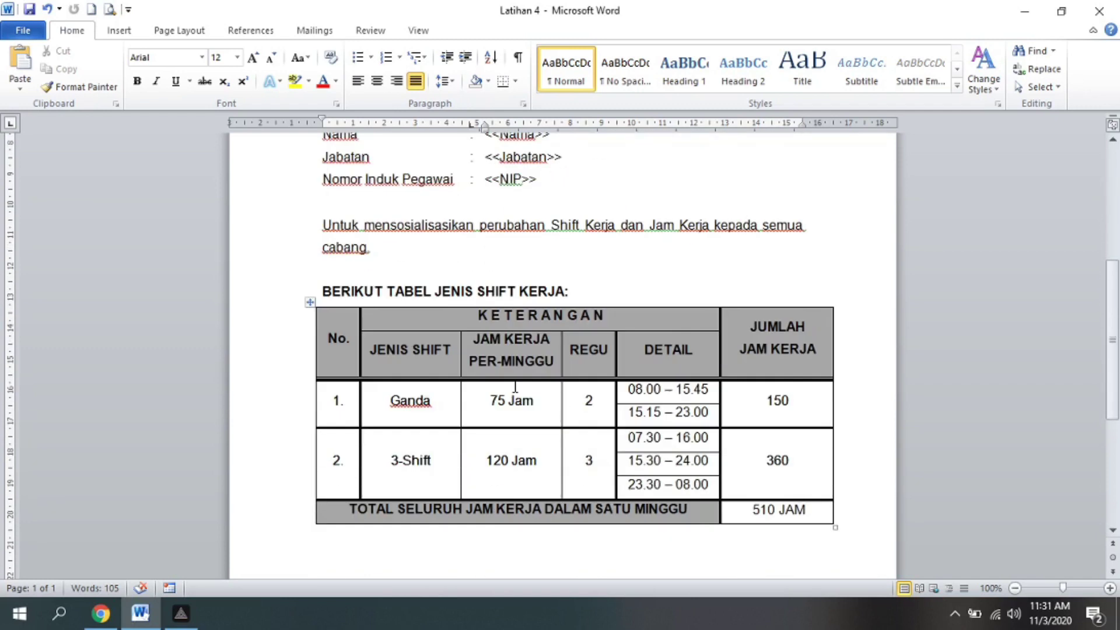
scroll(513, 386, "down", 3)
scroll(650, 468, "down", 1)
scroll(649, 468, "down", 1)
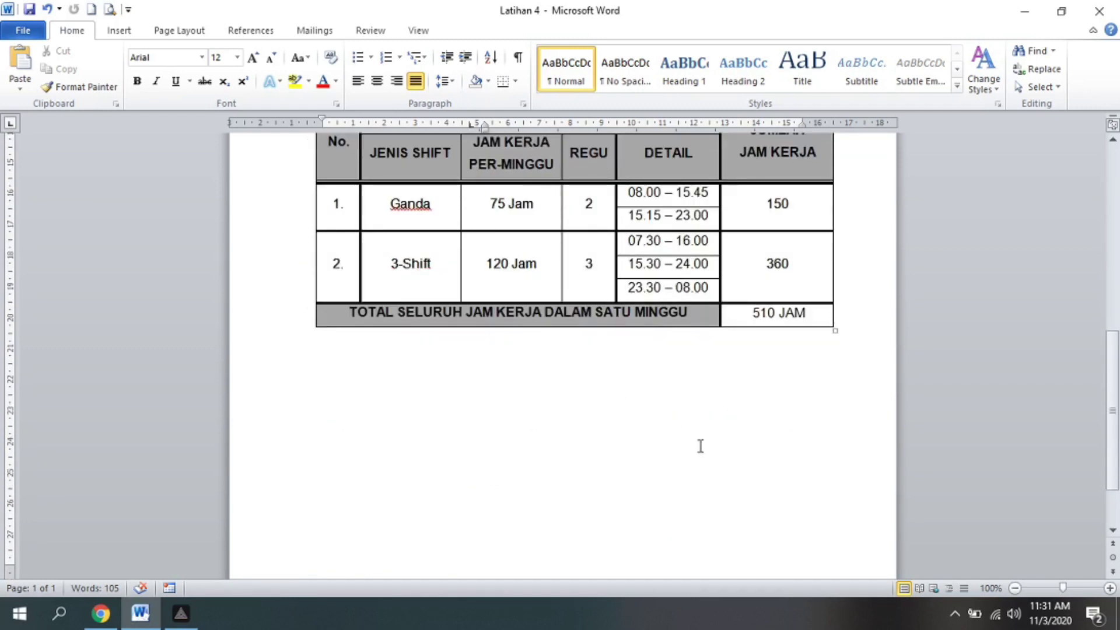
scroll(679, 413, "down", 2)
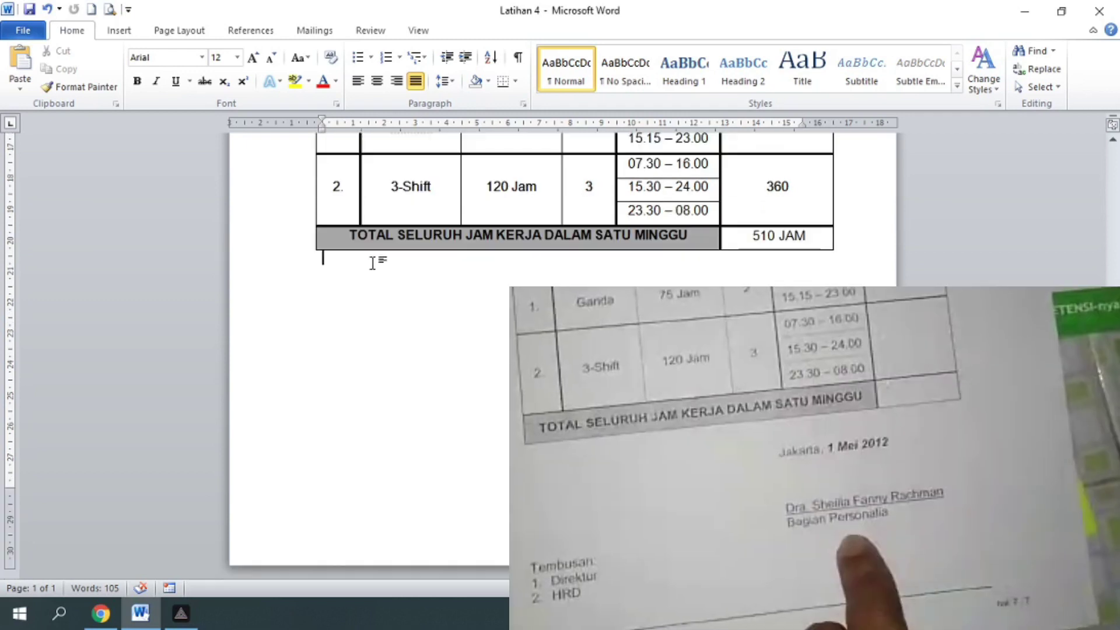
Step: Insert a Simple Text Box just below the 510 JAM total row
left_click(123, 30)
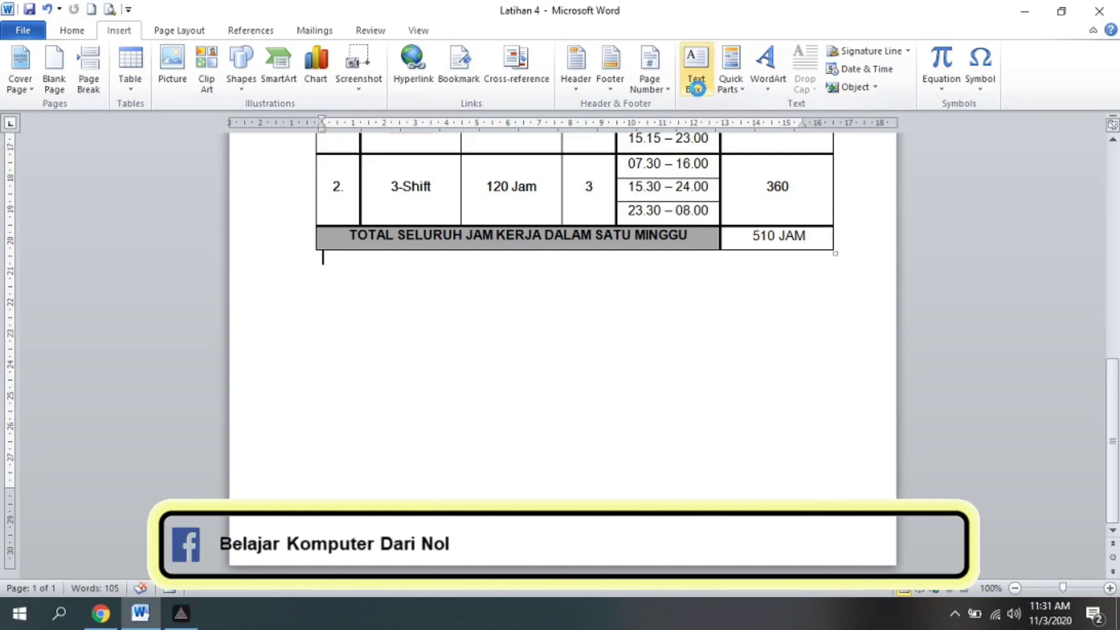
left_click(697, 88)
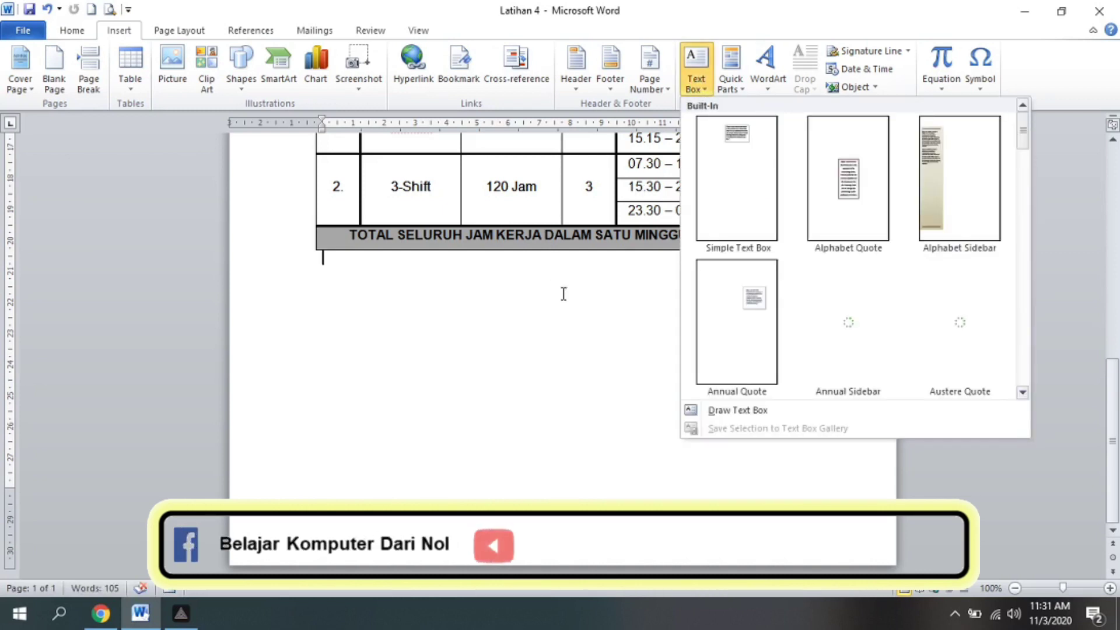
left_click(729, 211)
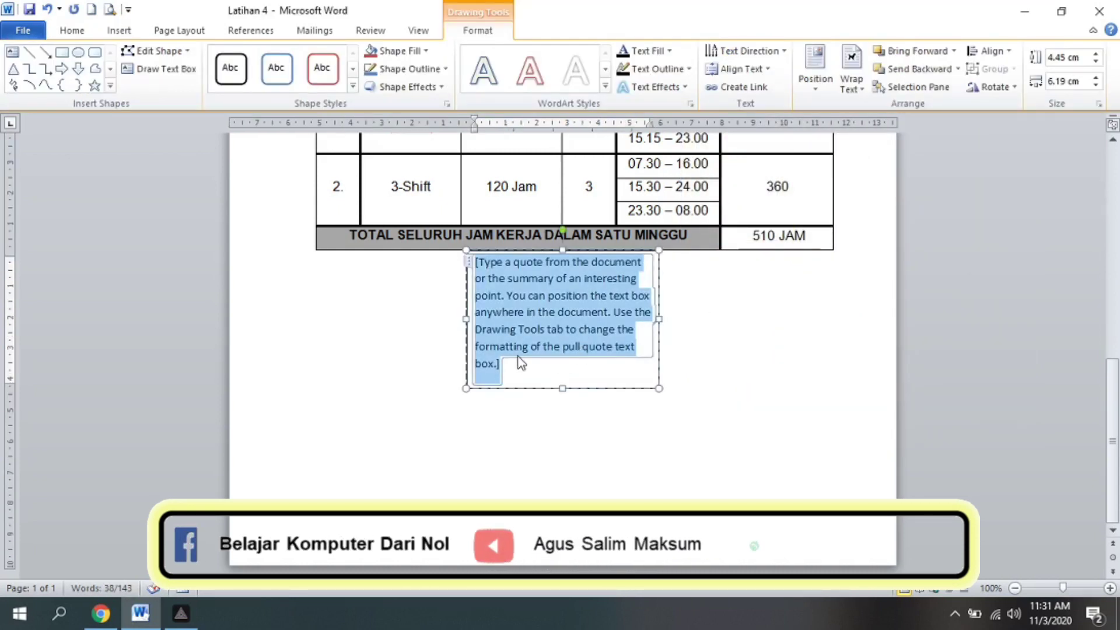
Step: Replace the placeholder with 'Jakarta, 1 Mei 2012', the signatory's name and 'Bagian Personalia' on separate lines
key("Delete")
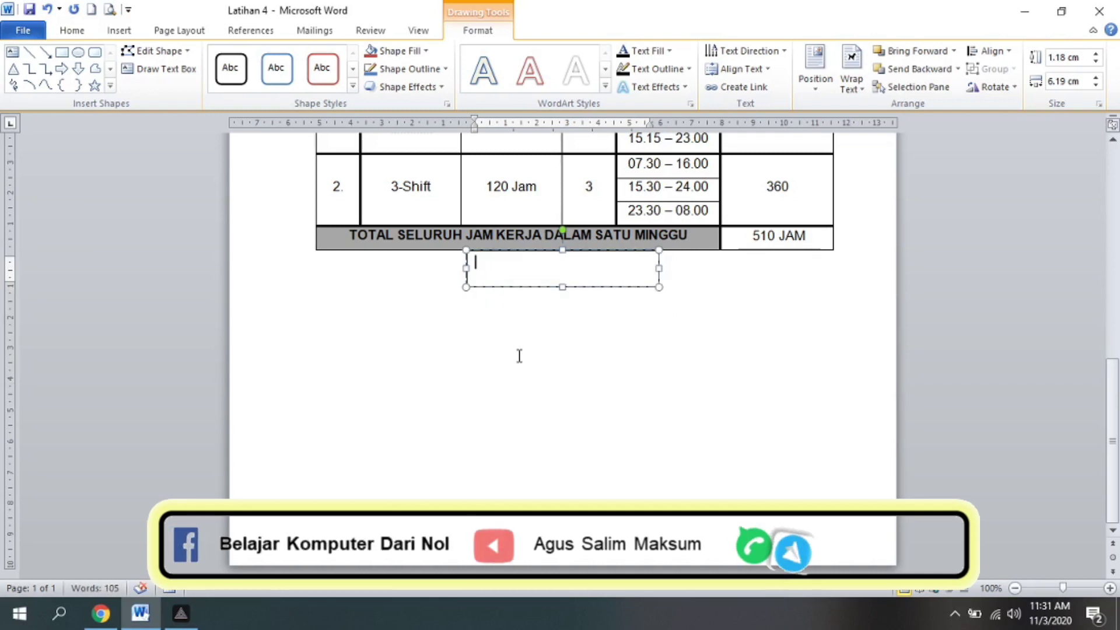
type("Jakarta, 1 Mei 2012")
key("Return")
key("Return")
key("Return")
type("Dra. Sheilla Fanny Rachman")
key("Return")
type("Bagian Personalia")
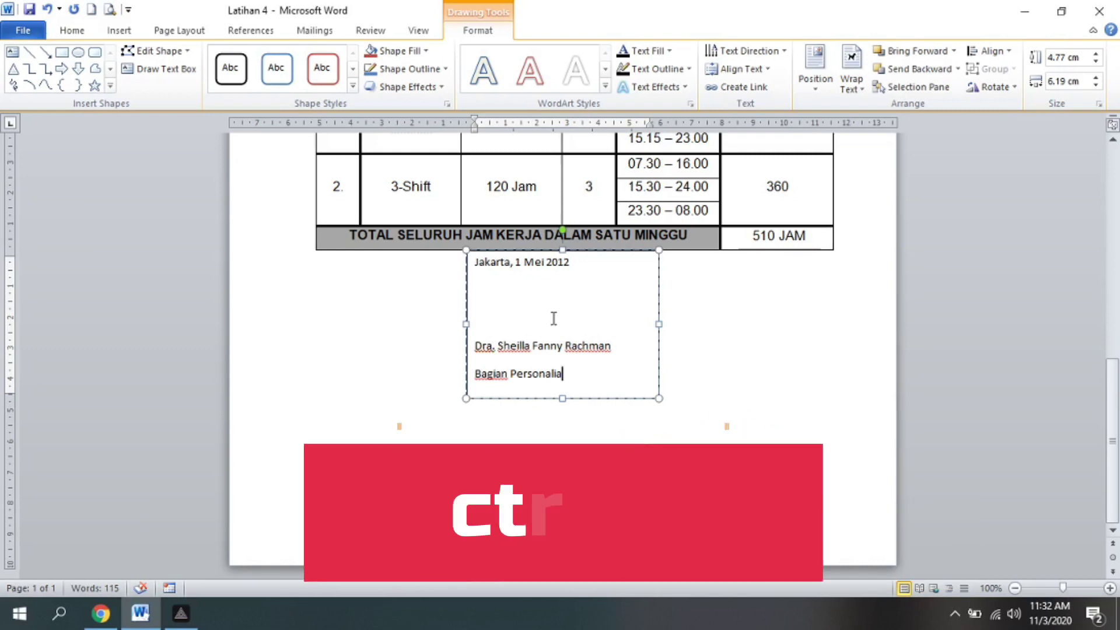
Step: Set all the text box text to Arial, 12 pt
key("ctrl+a")
left_click(72, 31)
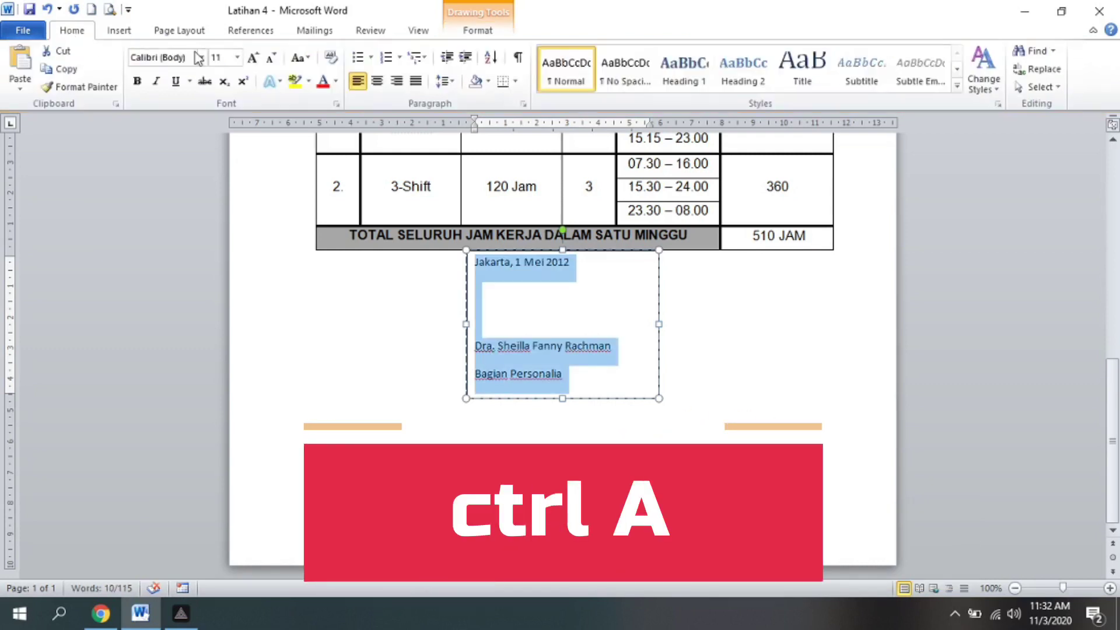
left_click(201, 57)
left_click(175, 145)
left_click(237, 57)
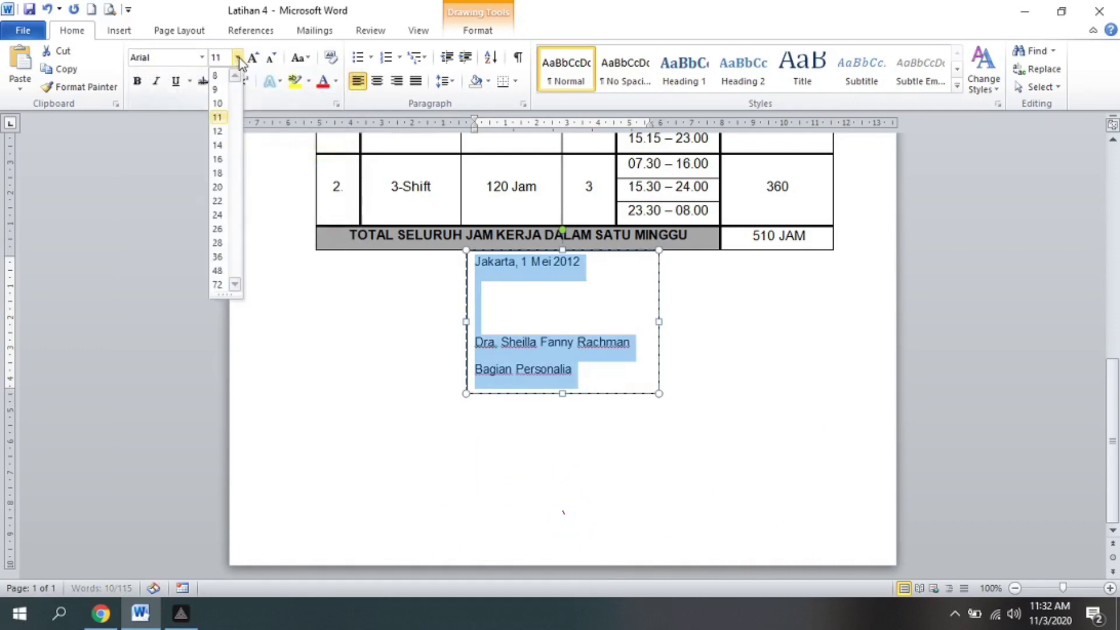
left_click(222, 131)
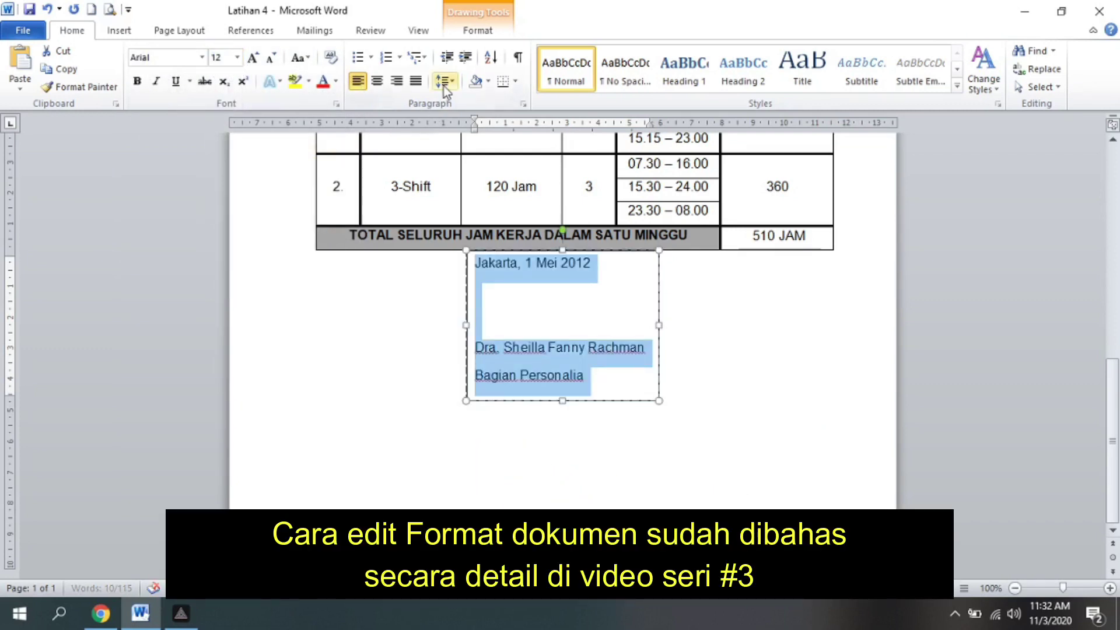
Step: Remove the space after paragraphs and apply 1.5 line spacing to the text box text
left_click(444, 82)
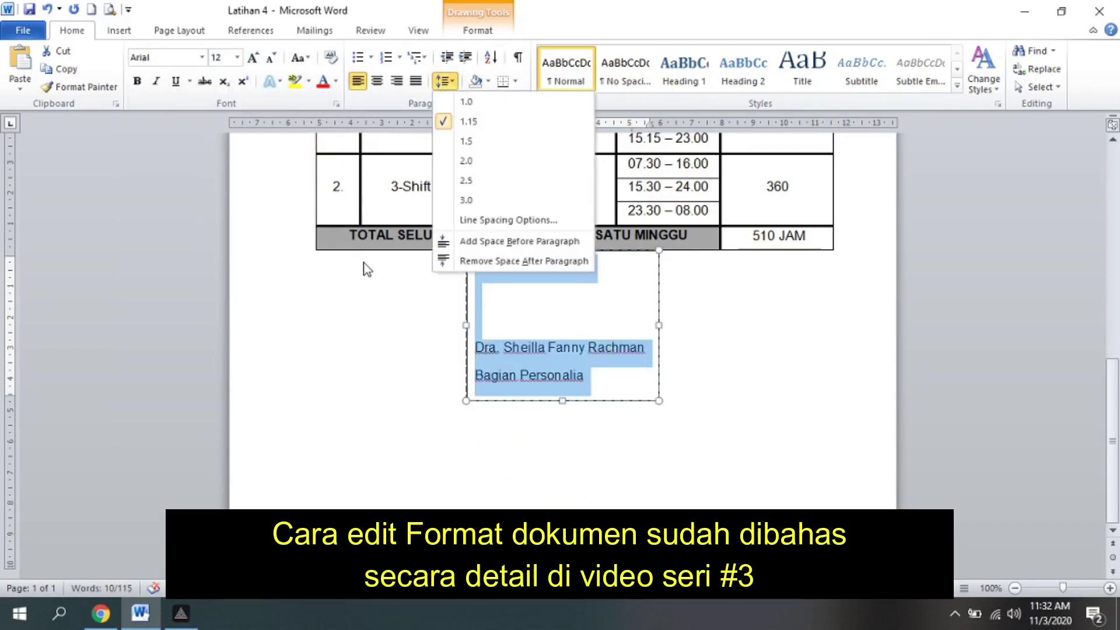
left_click(525, 260)
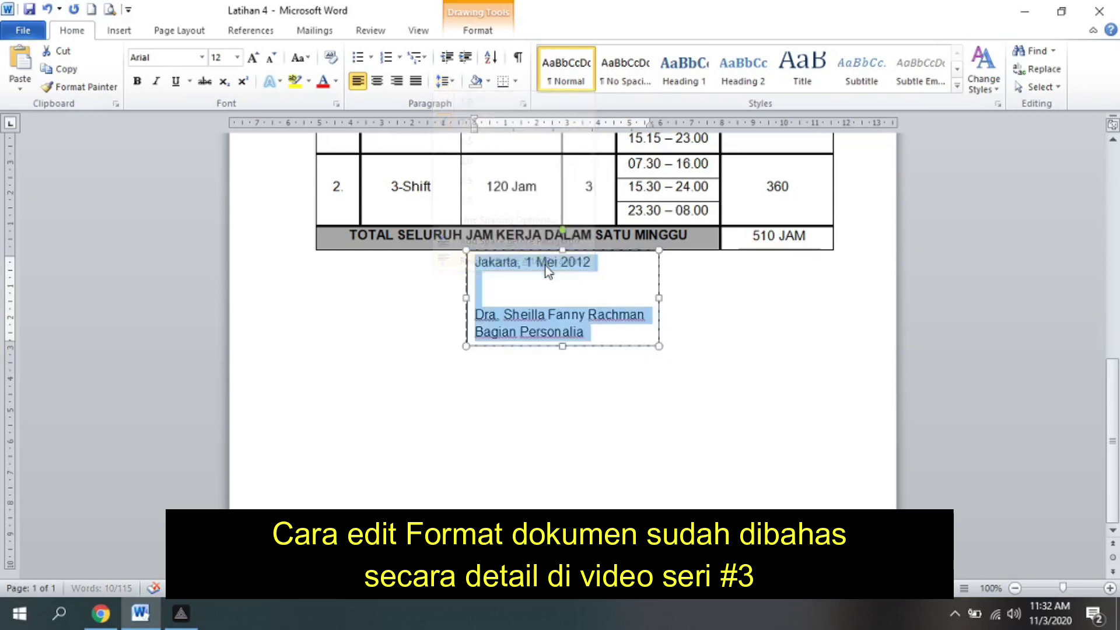
left_click(454, 83)
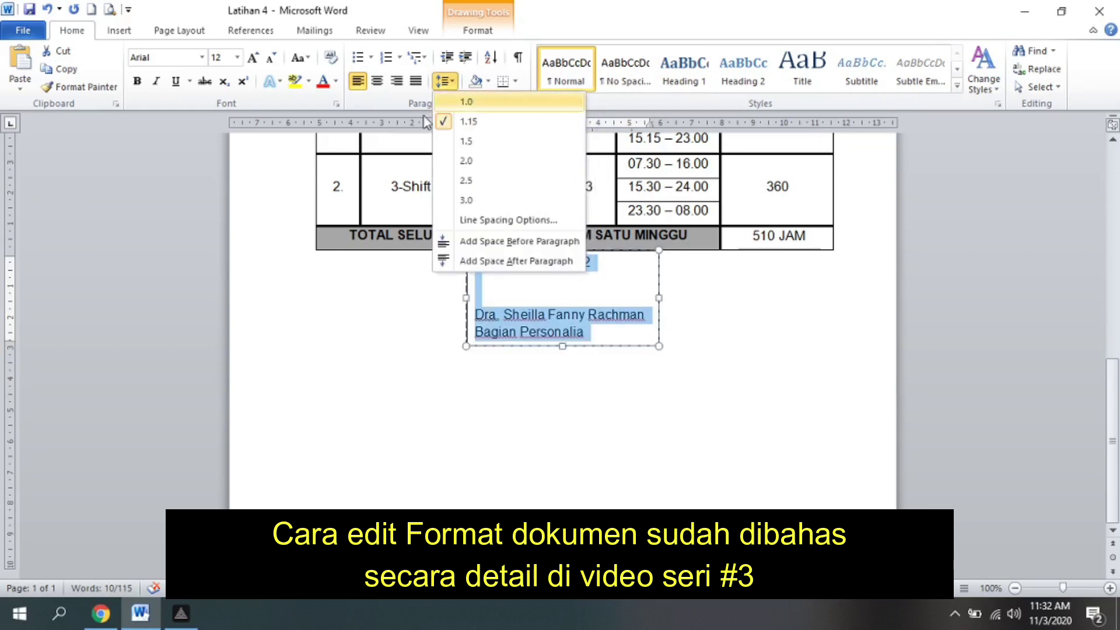
left_click(473, 145)
left_click(548, 331)
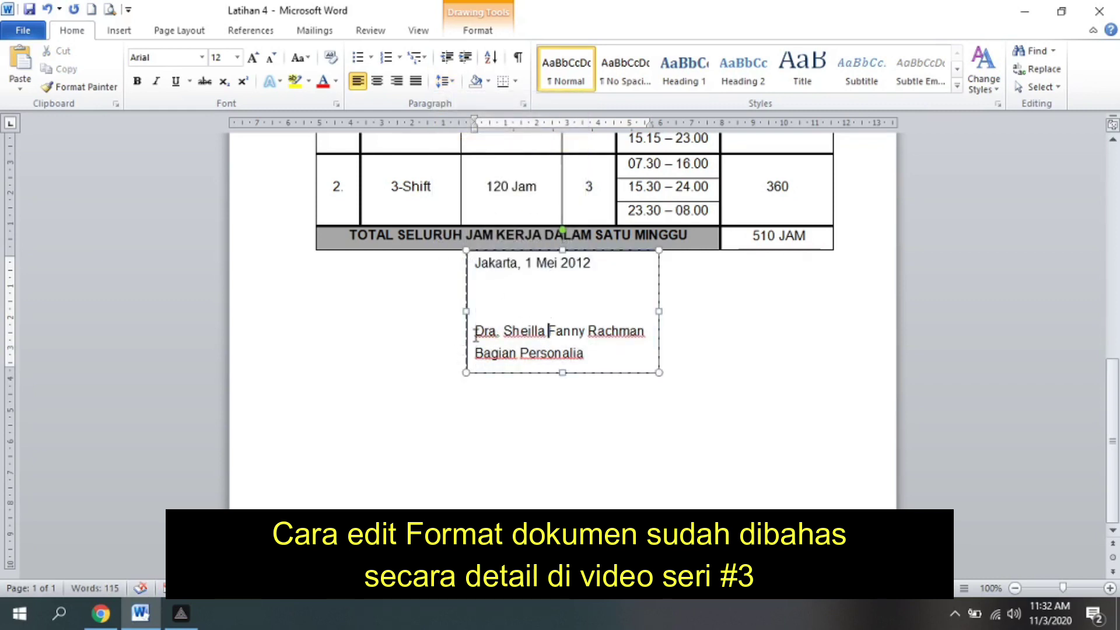
Step: Single-space the signatory's name and Bagian Personalia lines
left_click_drag(476, 333, 625, 353)
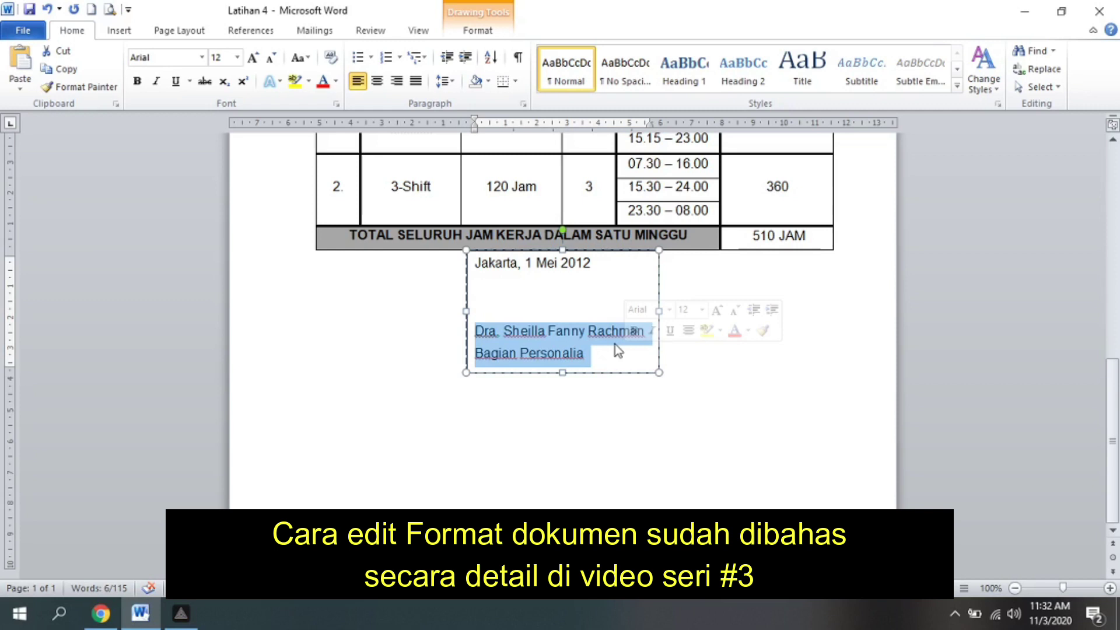
key("ctrl+1")
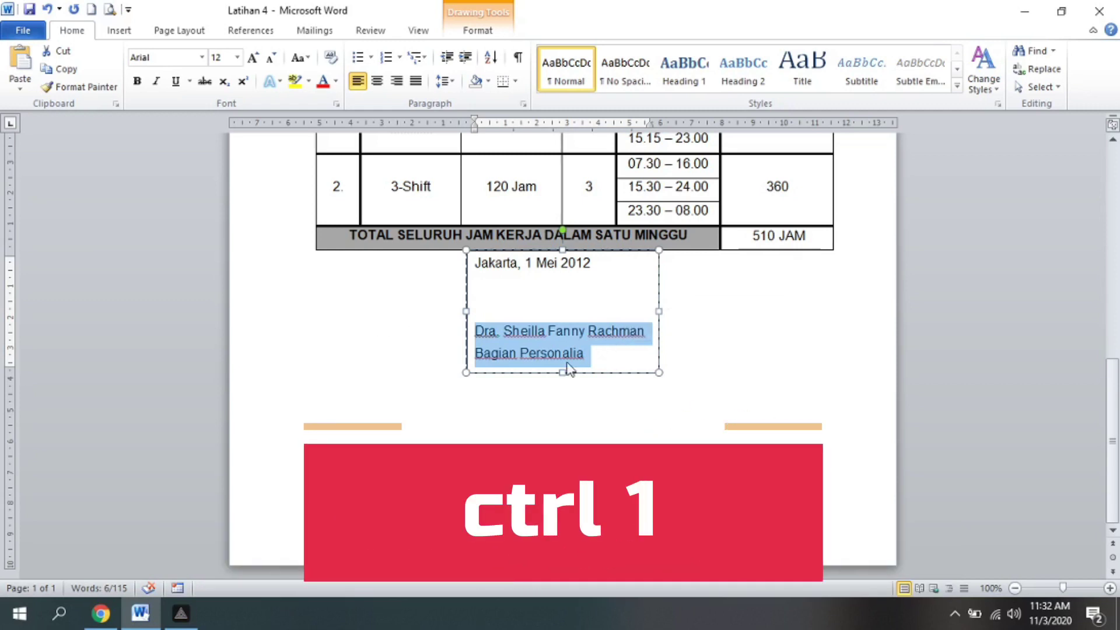
key("ctrl+1")
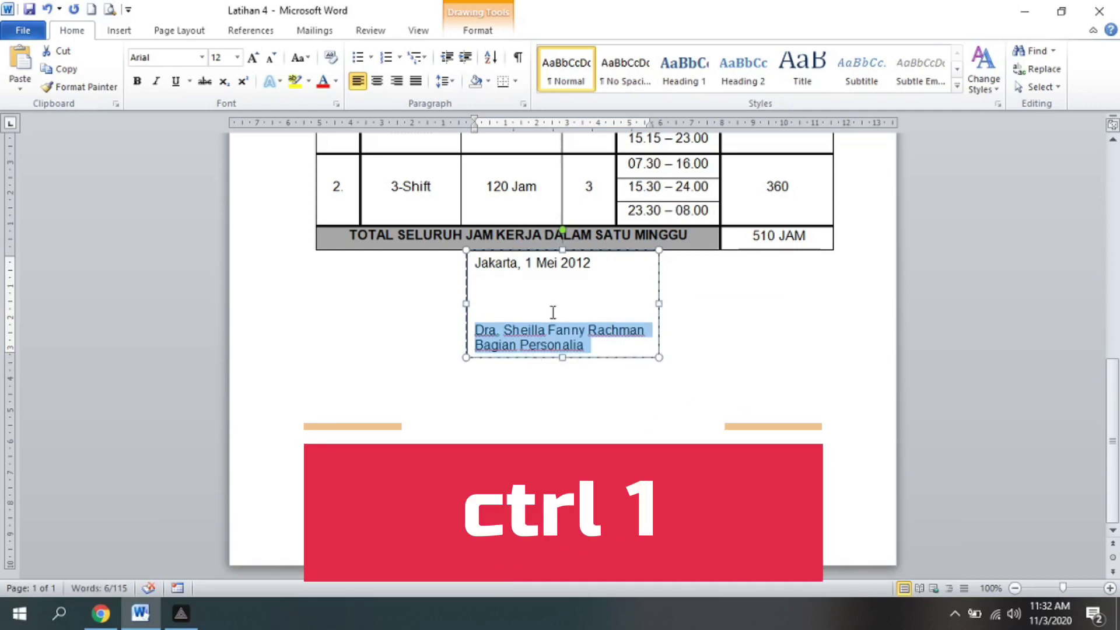
left_click(455, 85)
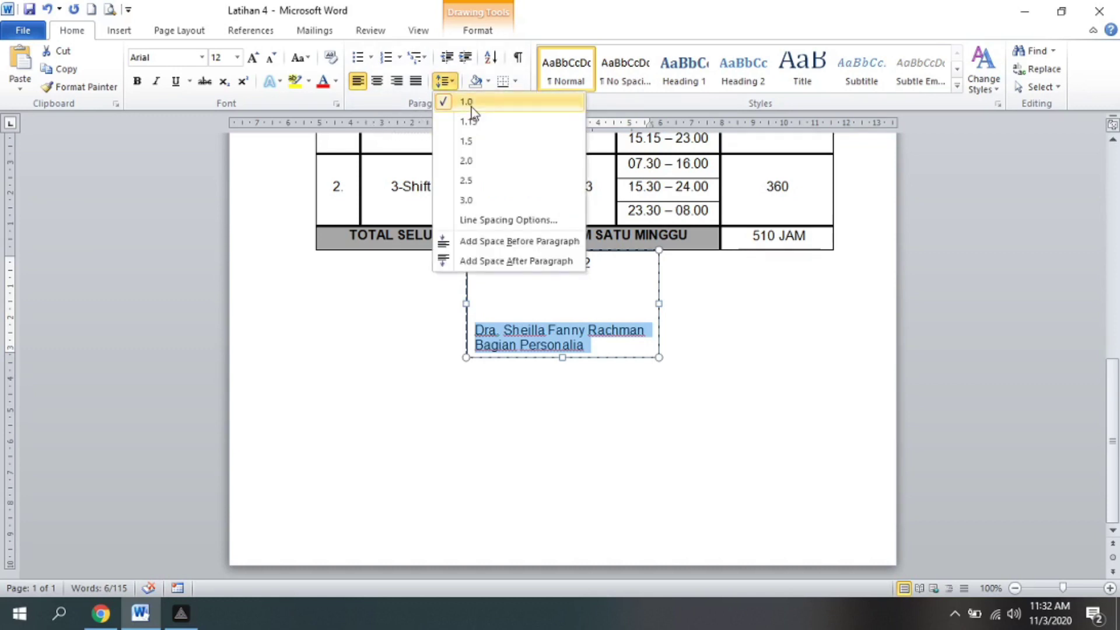
left_click(472, 102)
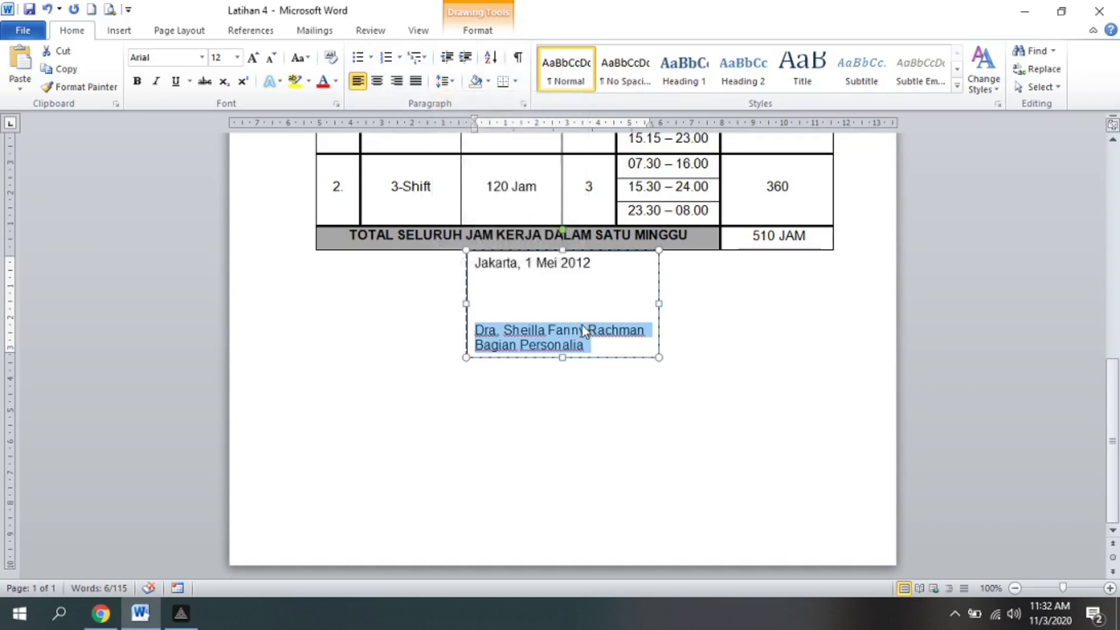
Step: Underline the signatory's name line
left_click(476, 332)
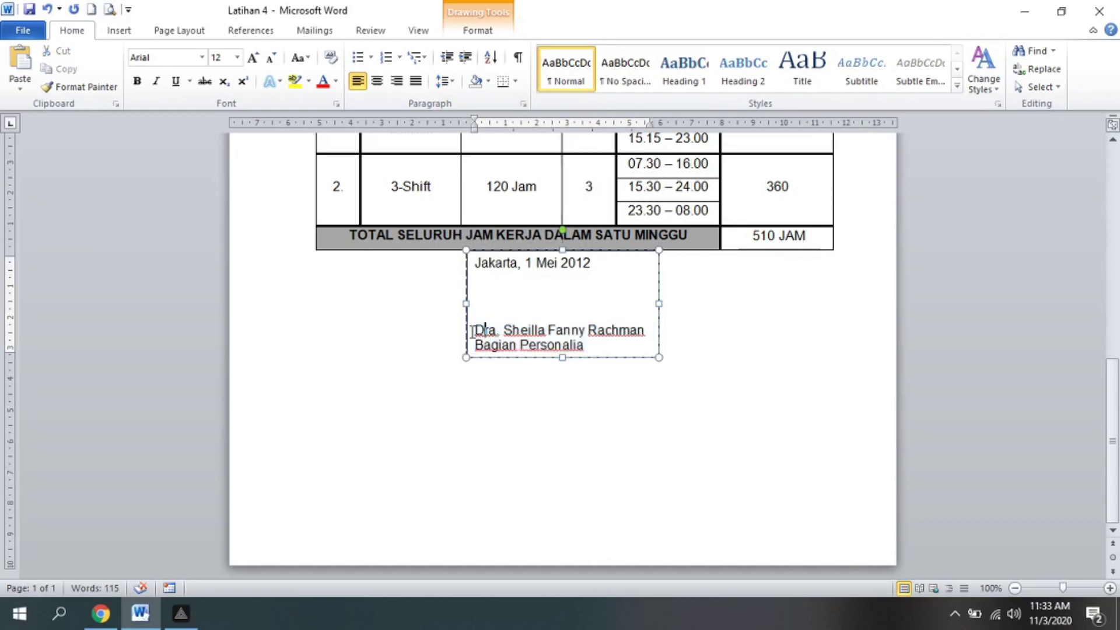
left_click(465, 333)
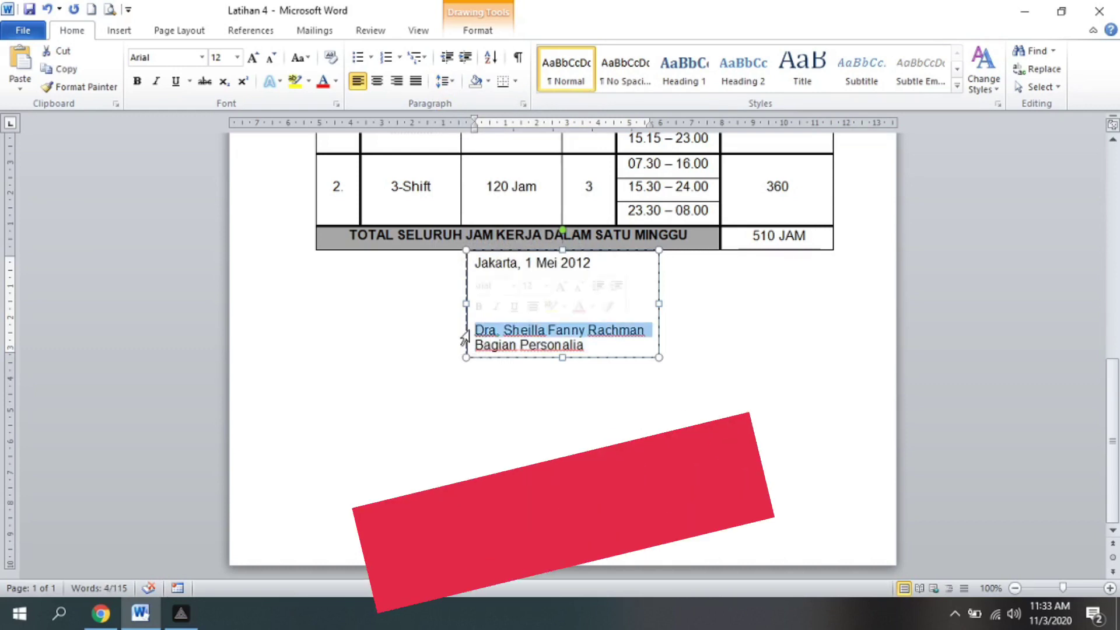
key("ctrl+u")
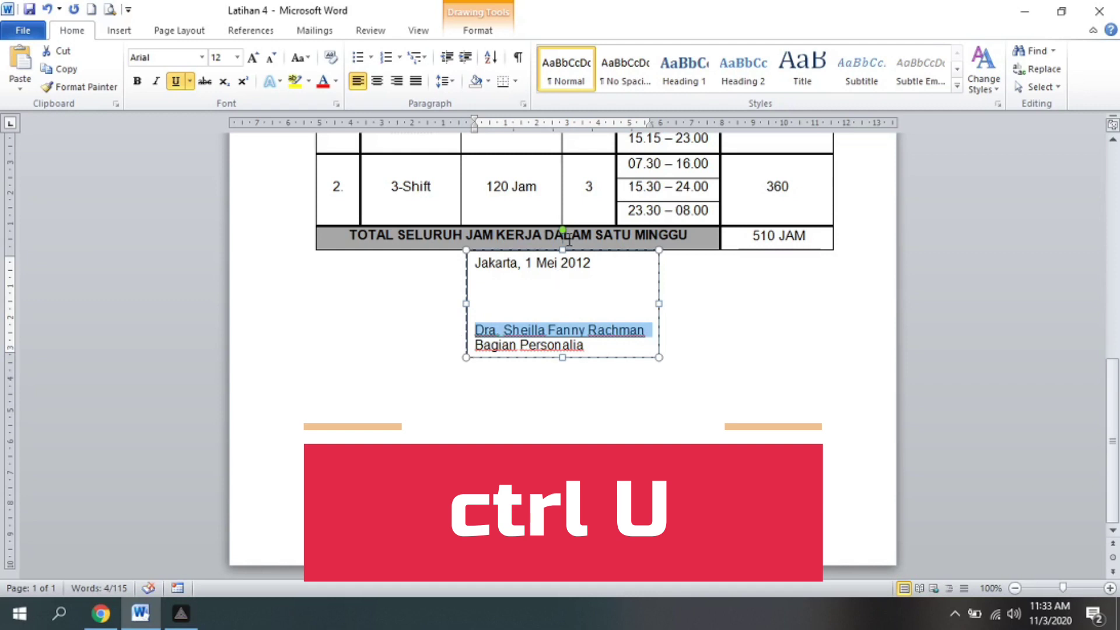
Step: Make the date 1 Mei 2012 bold
left_click(558, 263)
left_click_drag(525, 264, 589, 266)
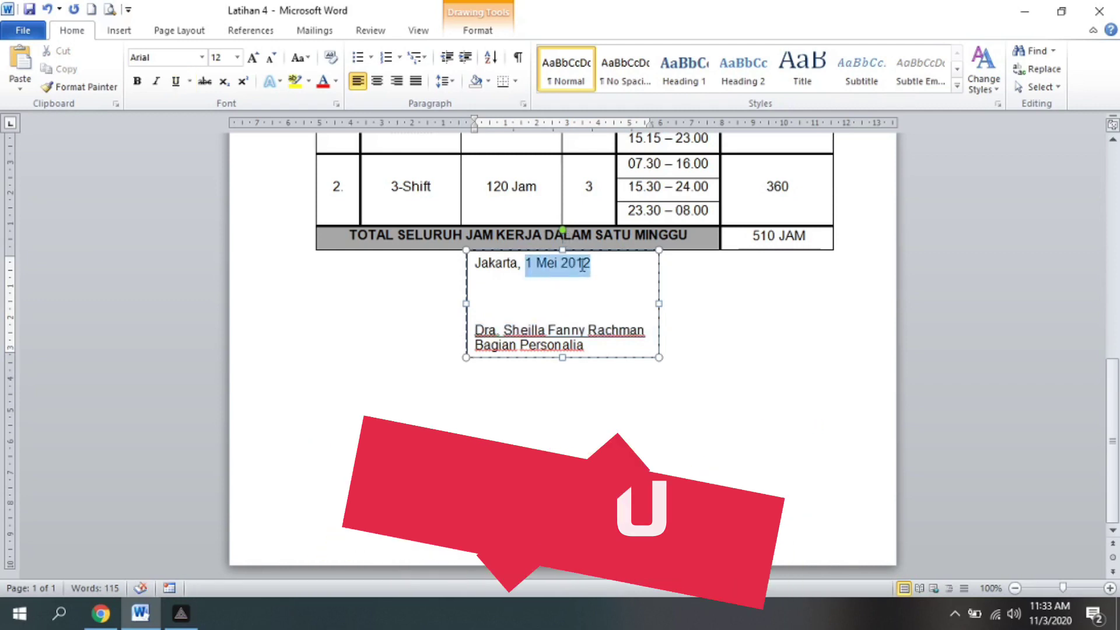
key("ctrl+b")
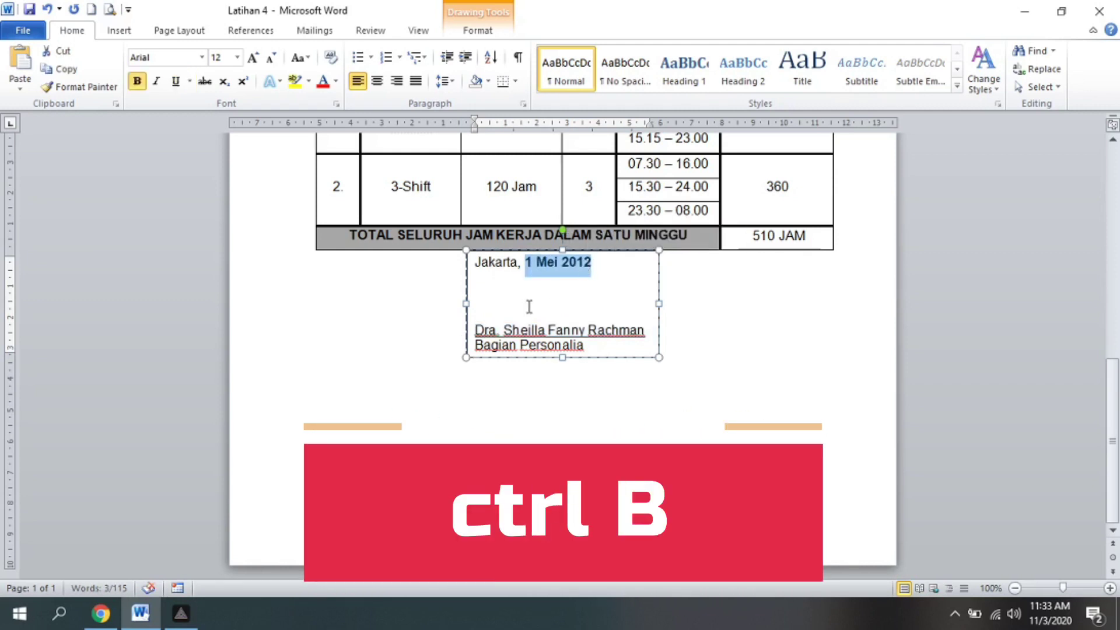
left_click(529, 306)
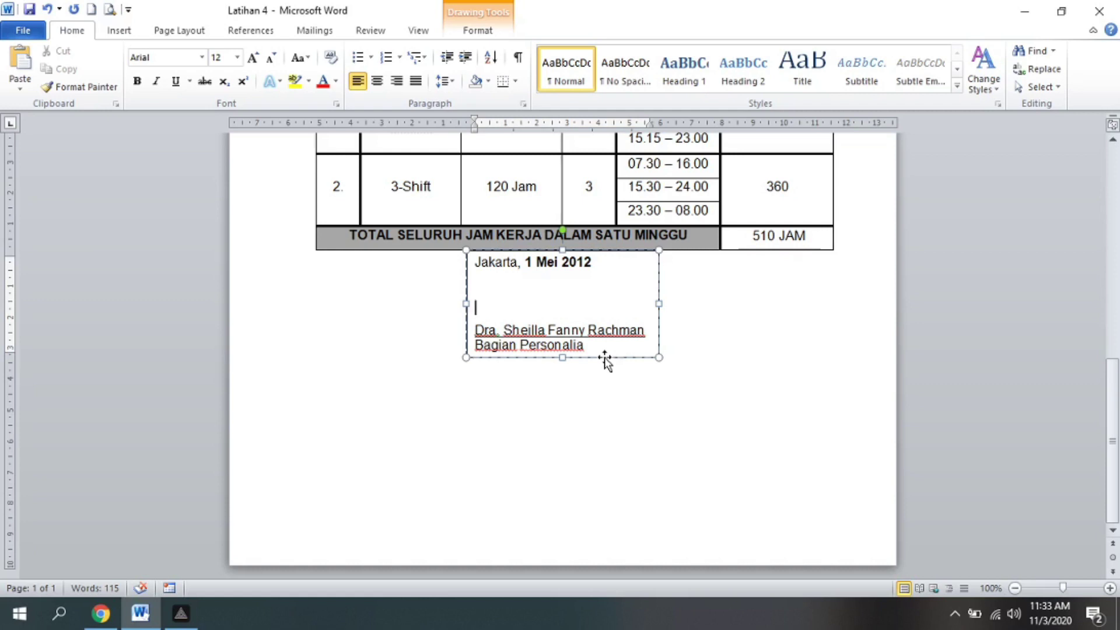
Step: Move the signature text box right, below the total column
left_click(605, 357)
mouse_move(604, 357)
left_mouse_down()
mouse_move(780, 375)
mouse_move(745, 390)
left_mouse_up()
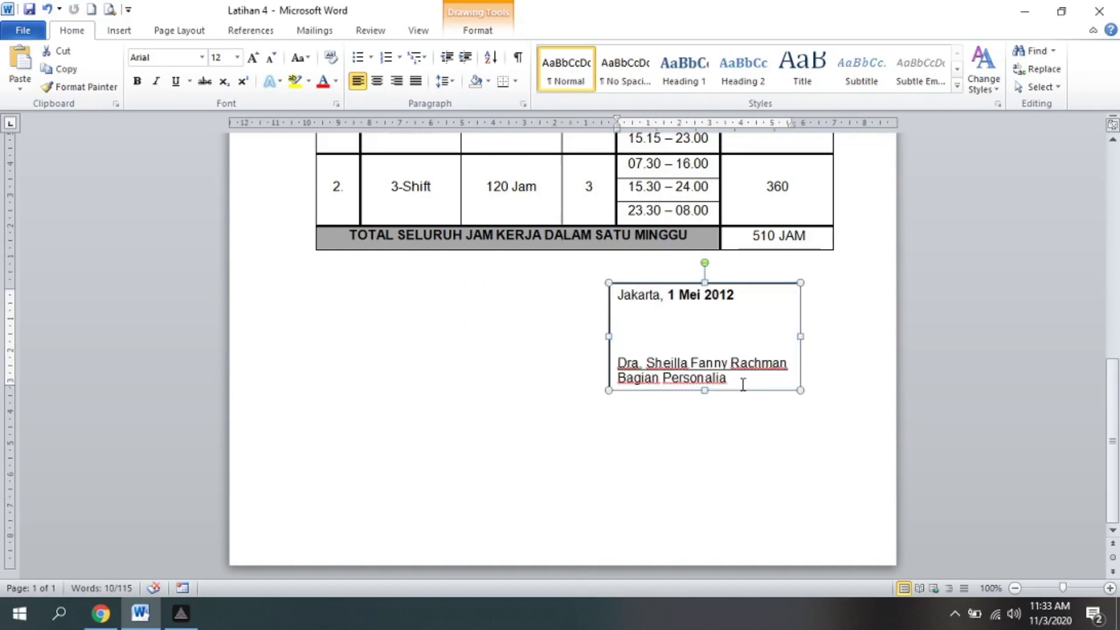
left_click(579, 351)
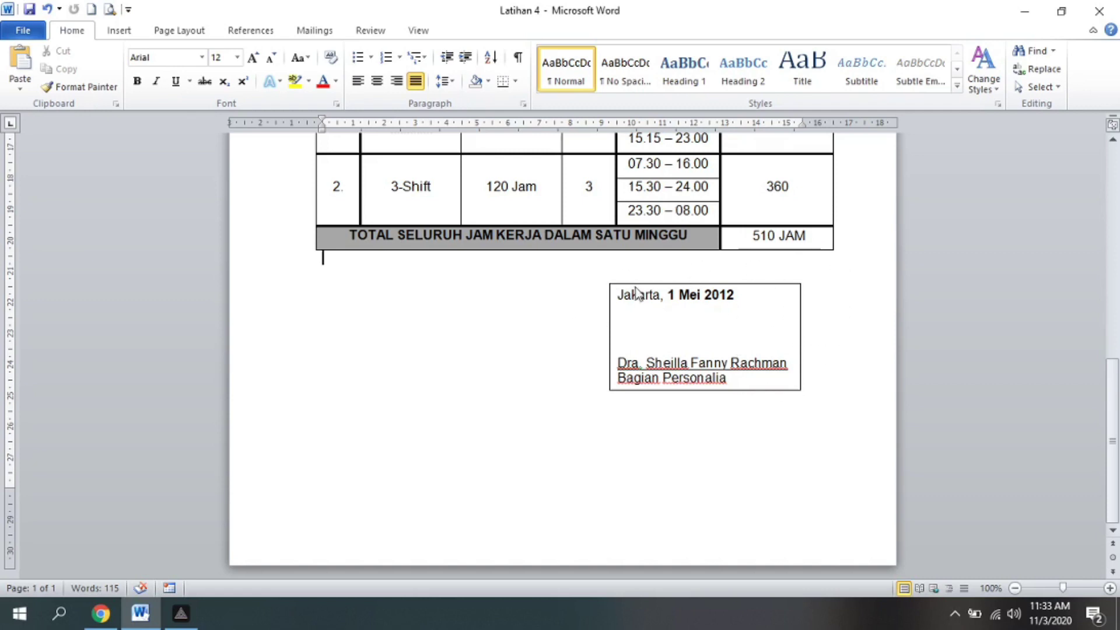
Step: Set the signature text box's line colour to No line via Format Shape
left_click(770, 284)
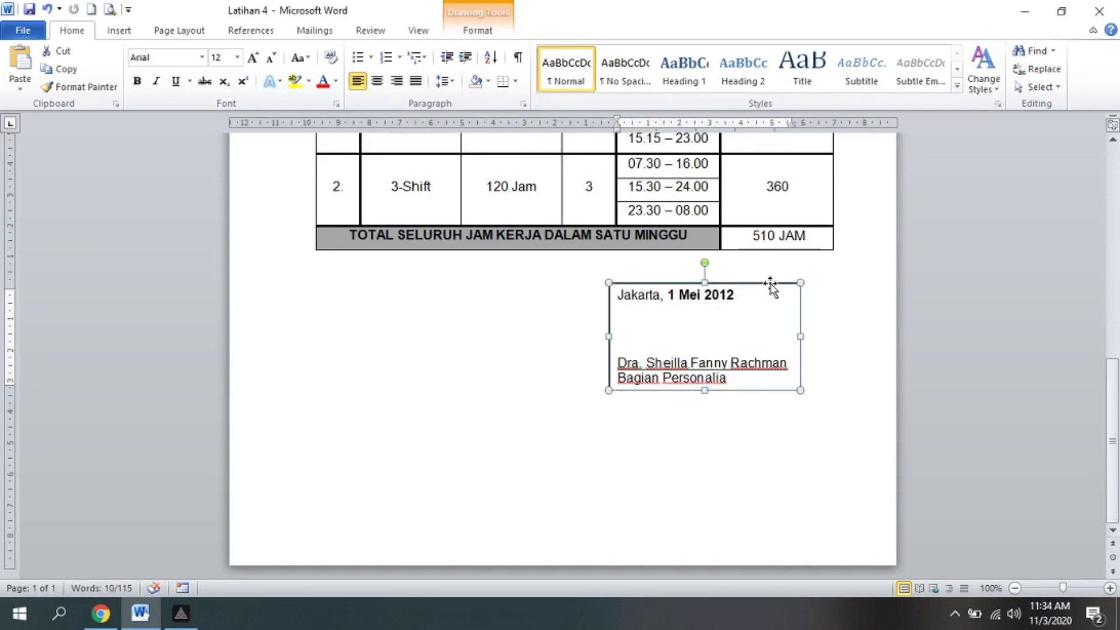
right_click(771, 284)
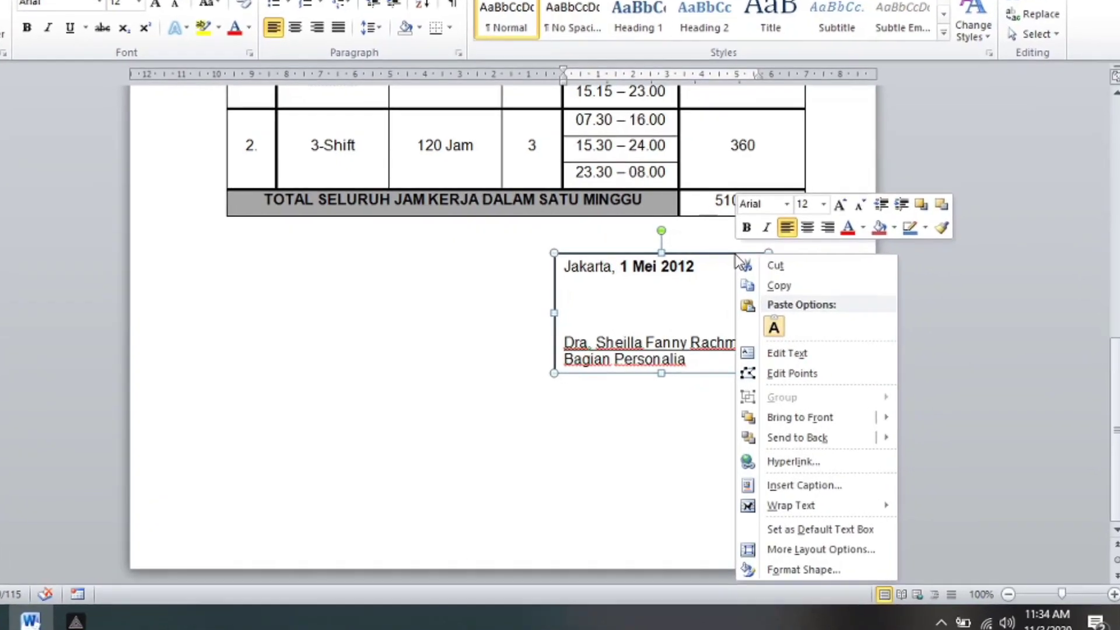
left_click(731, 578)
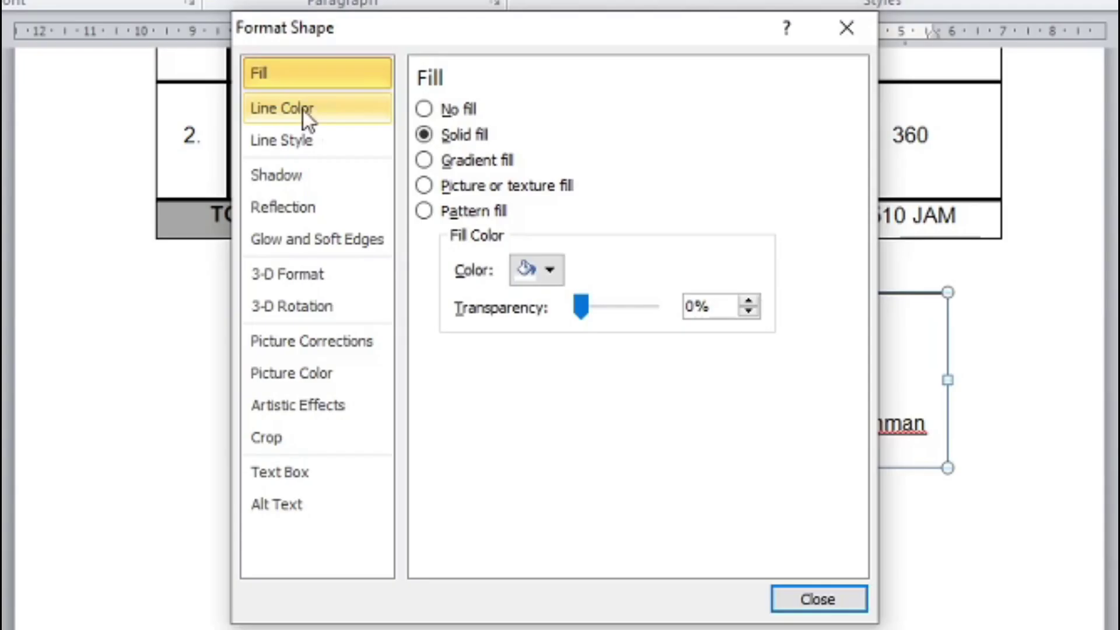
left_click(299, 108)
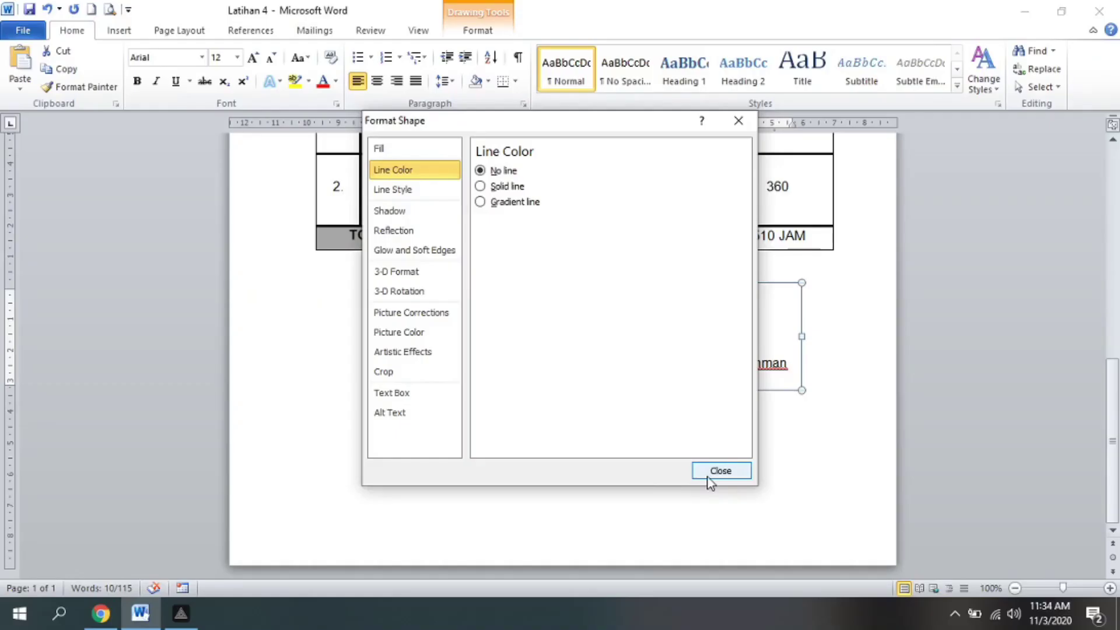
left_click(712, 470)
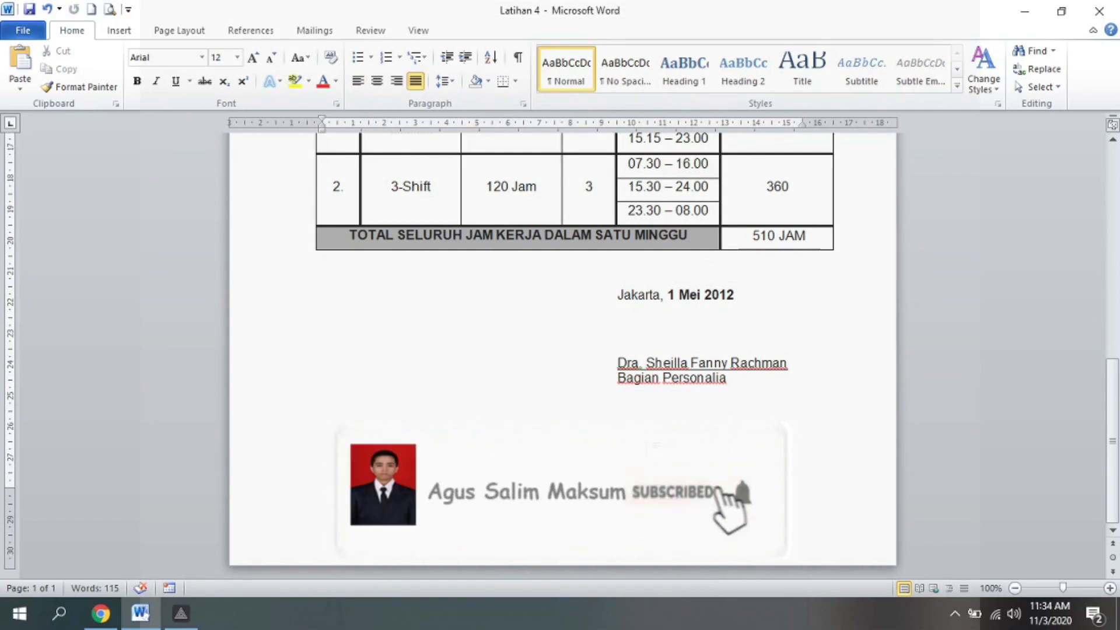
Step: Scroll back up and place the cursor at the Nomor Induk Pegawai line and the Nomor value
scroll(446, 387, "up", 4)
scroll(446, 382, "up", 4)
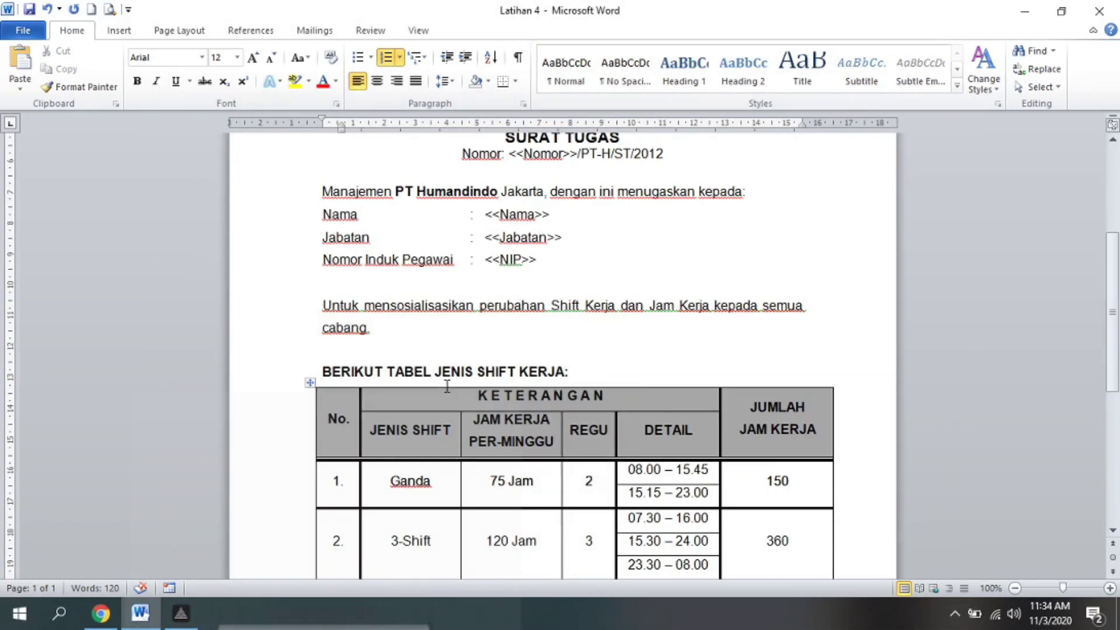
scroll(484, 361, "up", 3)
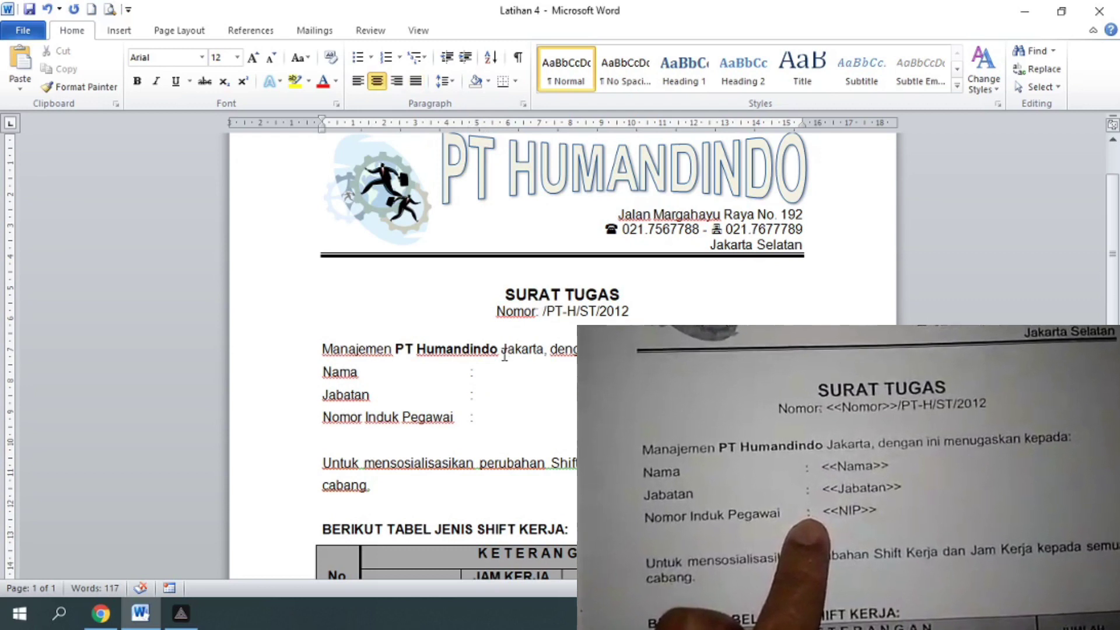
left_click(478, 420)
left_click(543, 312)
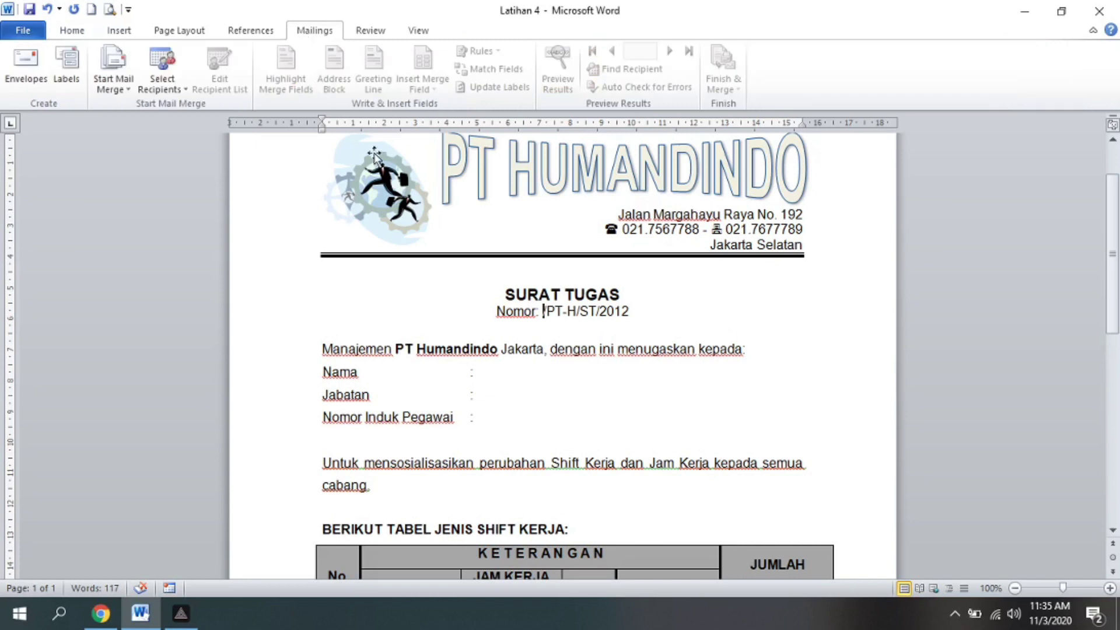
scroll(374, 155, "up", 1)
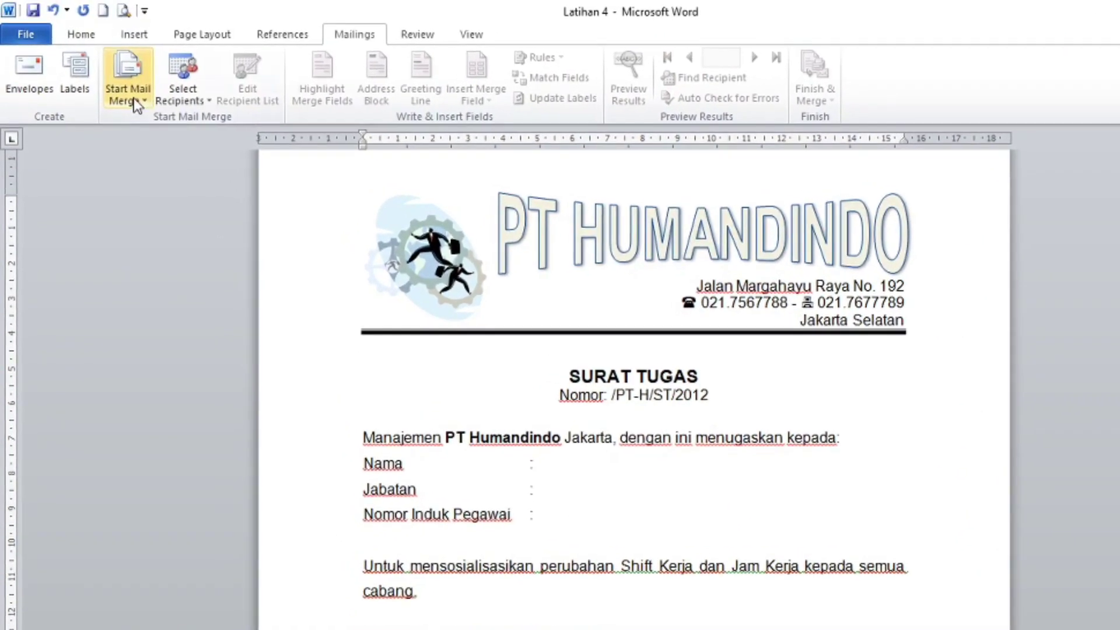
Step: Launch the Step-by-Step Mail Merge Wizard with Letters as the document type
left_click(138, 101)
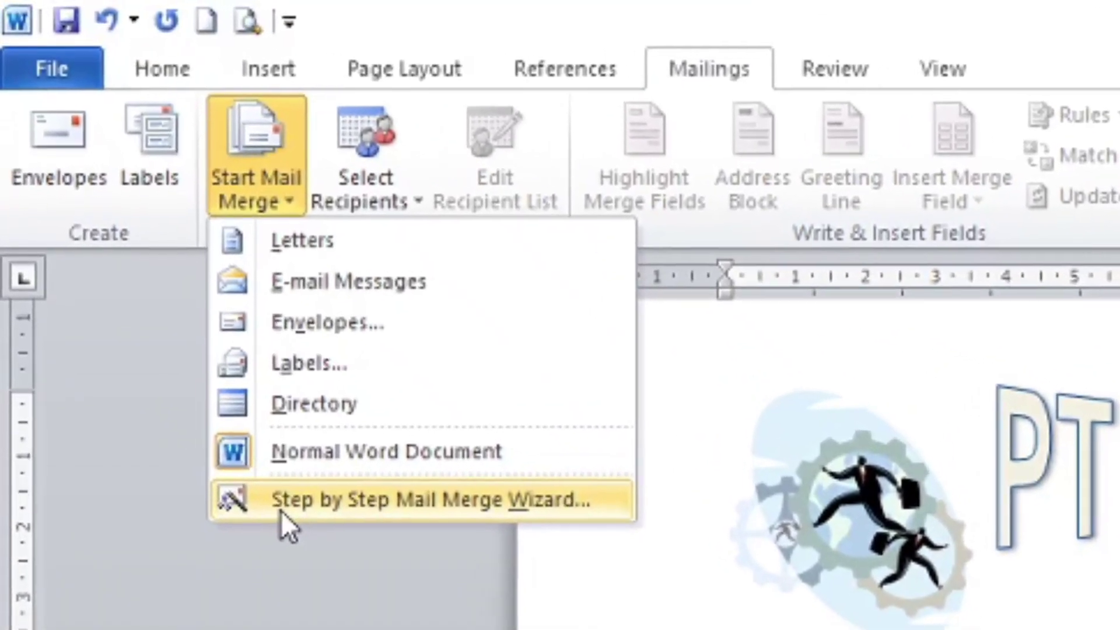
left_click(281, 510)
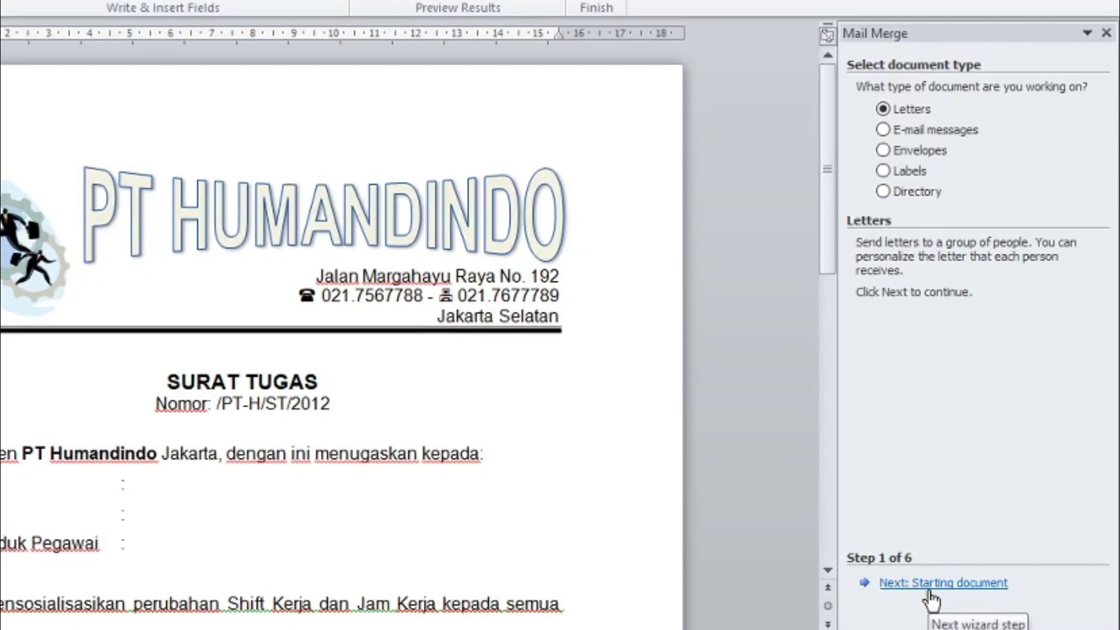
Step: Advance the wizard using the current document and choose Type a new list for recipients
left_click(930, 587)
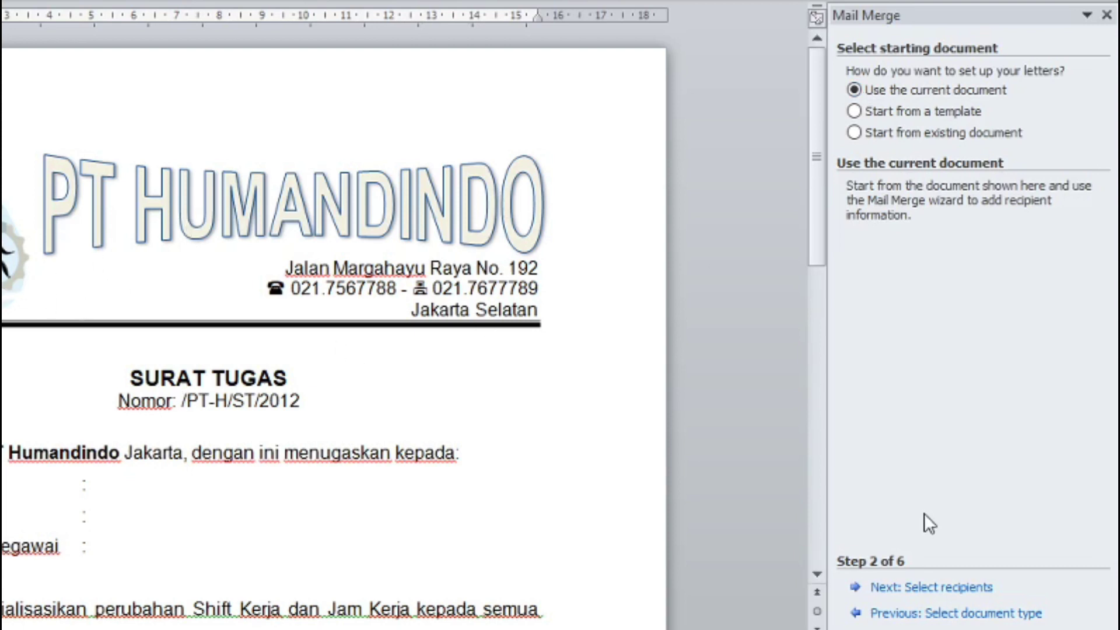
left_click(944, 588)
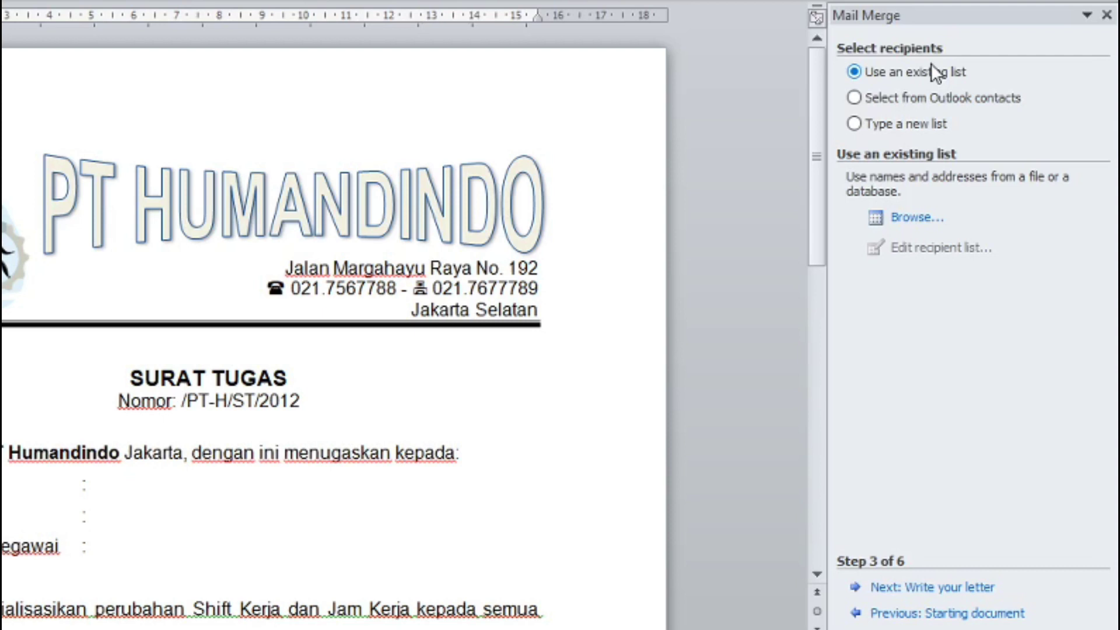
left_click(861, 126)
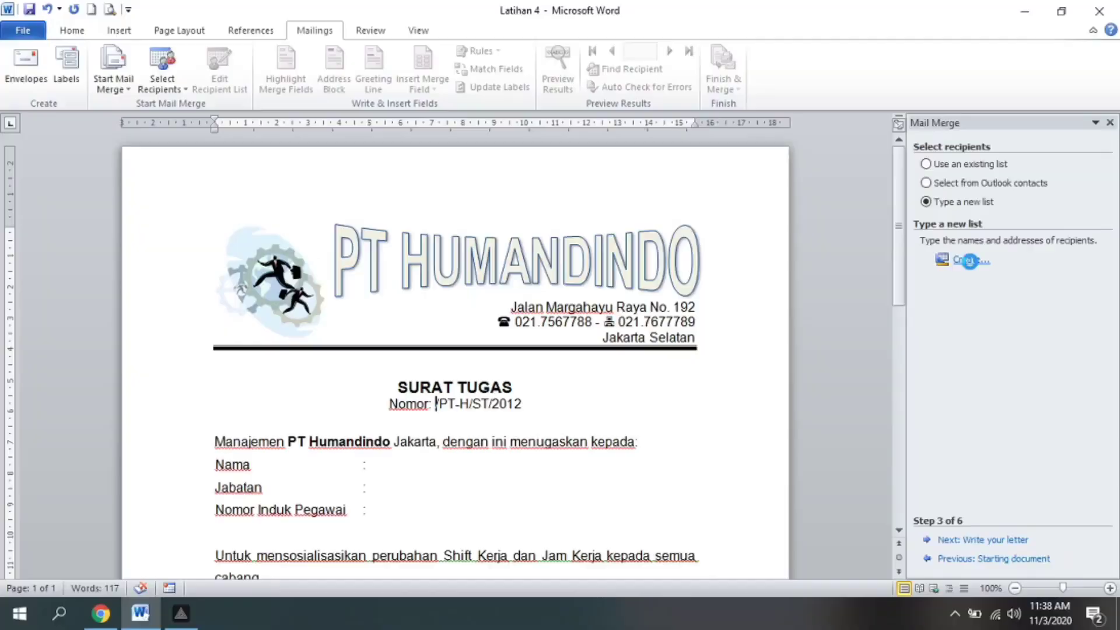
Step: Create a new address list and open its Customize Columns dialog with the default fields
left_click(915, 211)
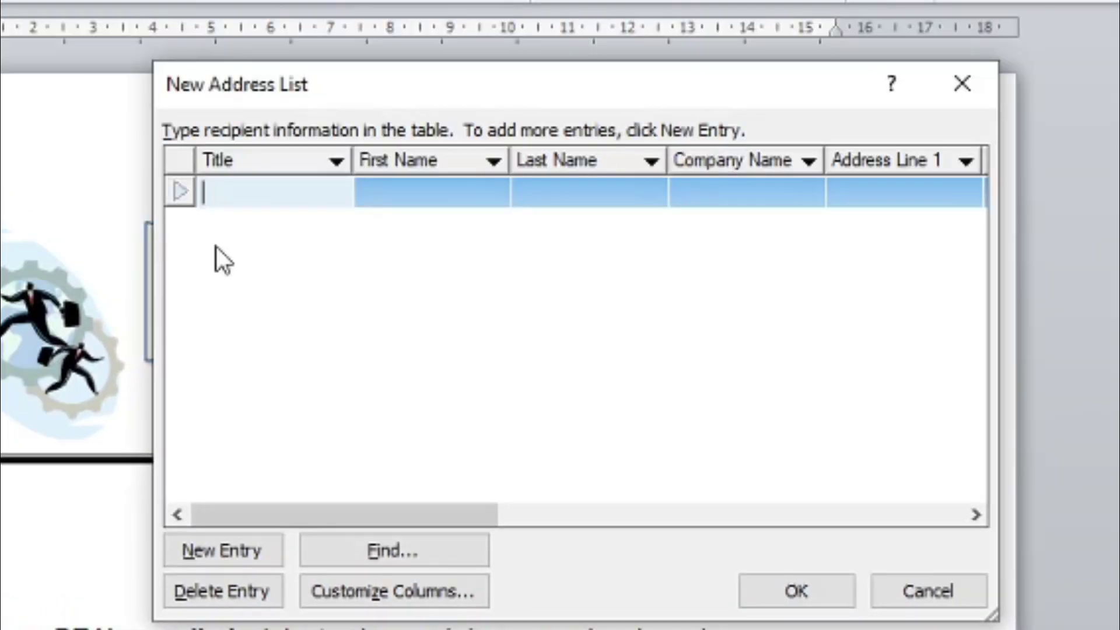
left_click(355, 600)
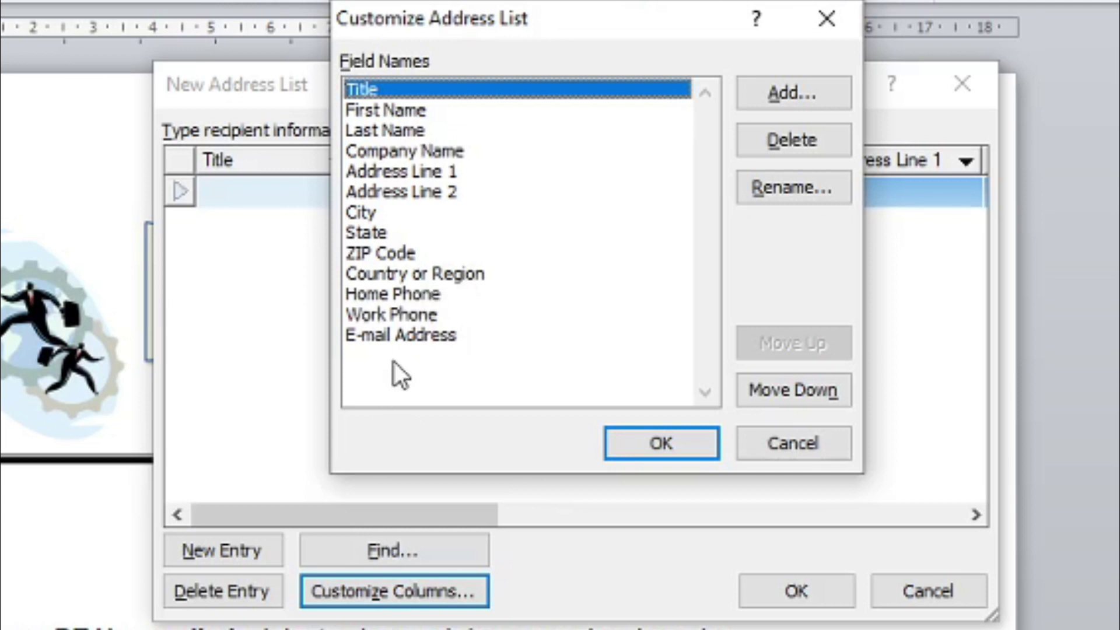
Step: Delete the Title, First Name, Last Name, Company Name and Address Line 1 and 2 fields
left_click(388, 252)
left_click(386, 87)
left_click(793, 144)
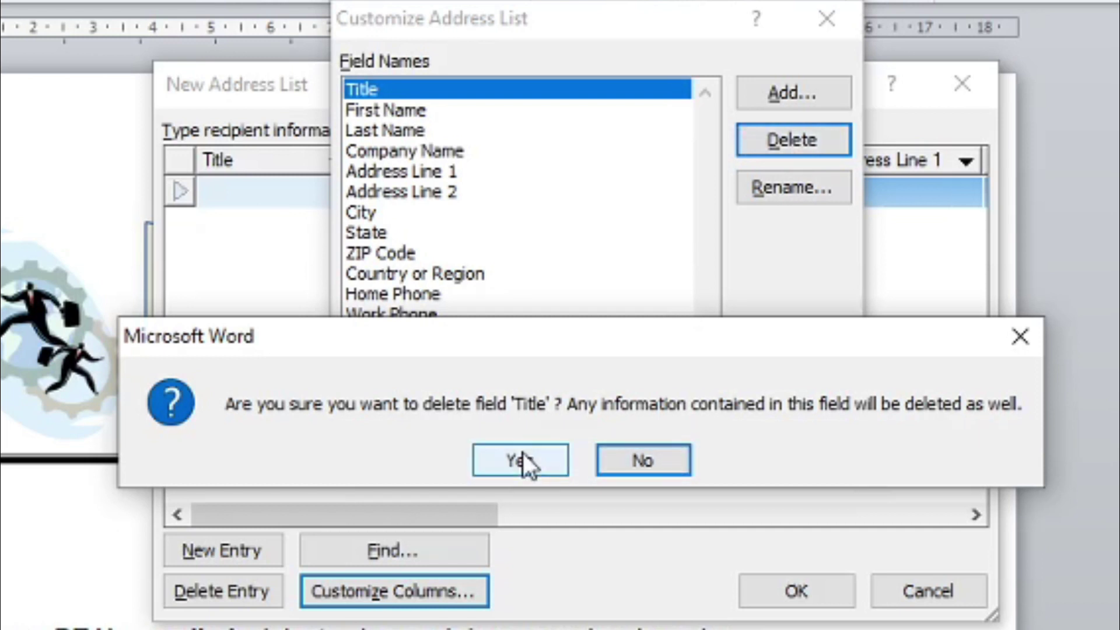
left_click(521, 459)
left_click(797, 141)
left_click(510, 459)
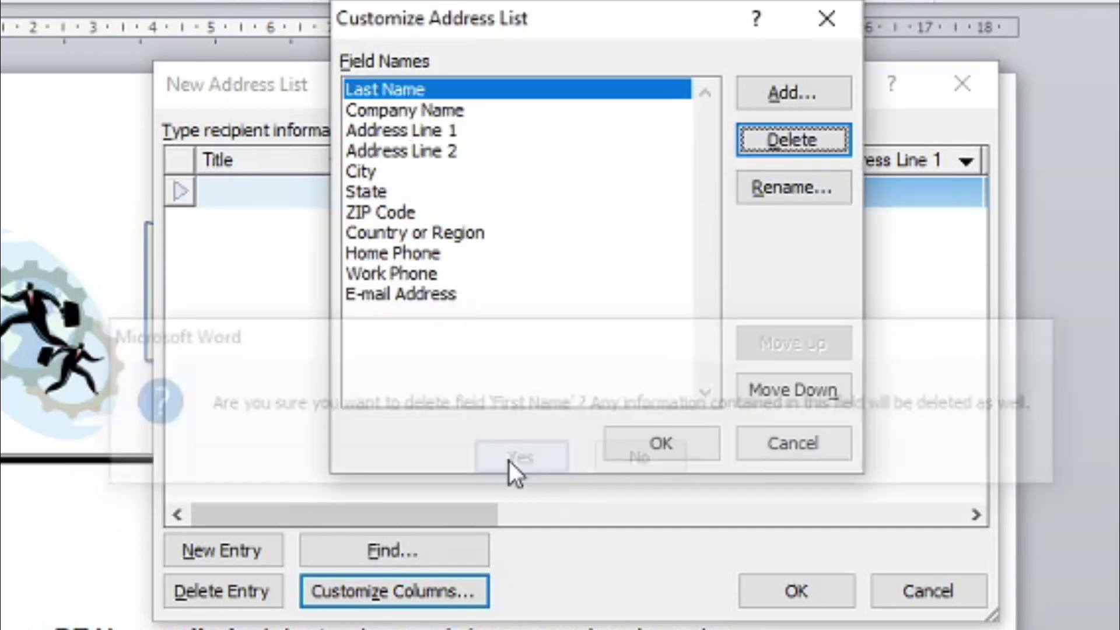
left_click(787, 143)
left_click(519, 459)
left_click(797, 140)
left_click(526, 467)
left_click(743, 143)
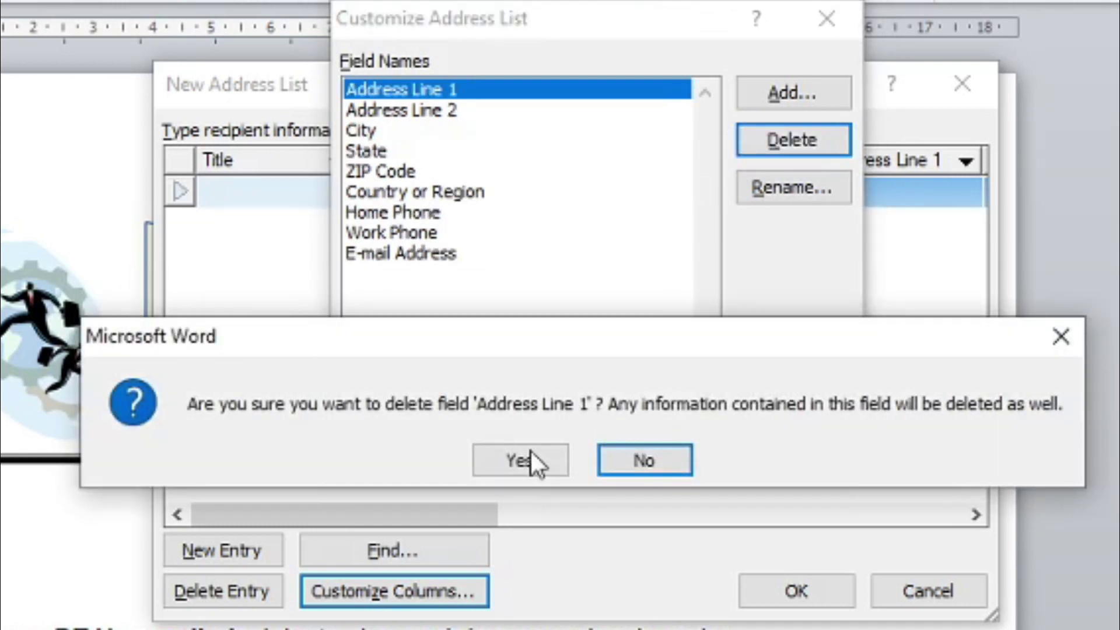
left_click(530, 455)
left_click(782, 140)
left_click(526, 463)
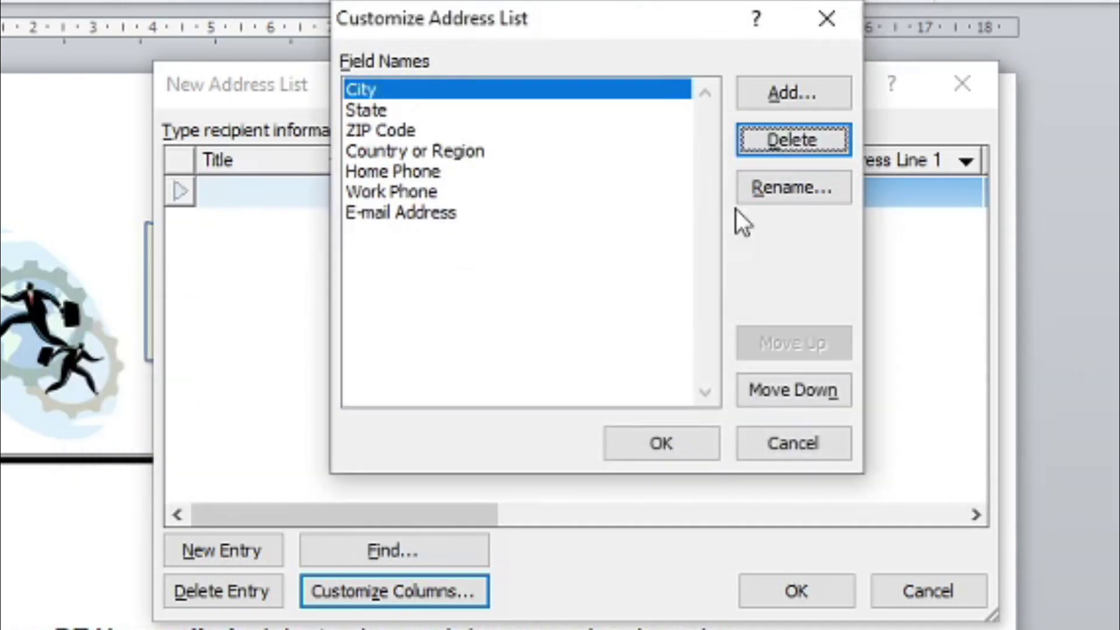
Step: Delete the remaining City, State, ZIP Code, Country, phone and E-mail Address fields
left_click(775, 140)
left_click(529, 454)
left_click(792, 143)
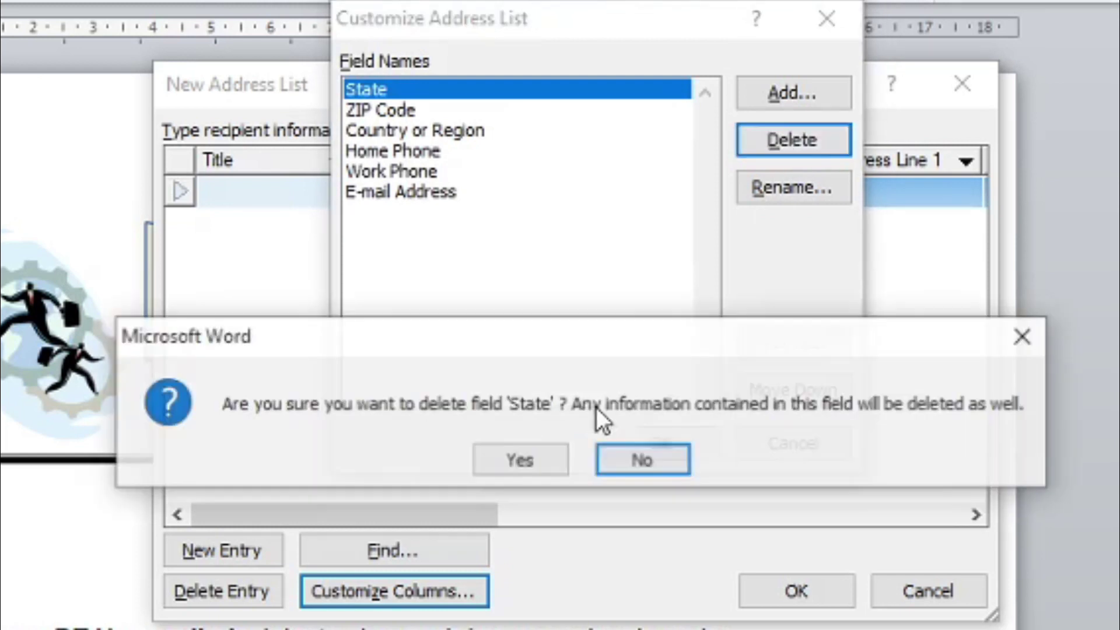
left_click(534, 456)
left_click(807, 140)
left_click(534, 456)
left_click(803, 141)
left_click(533, 457)
left_click(793, 143)
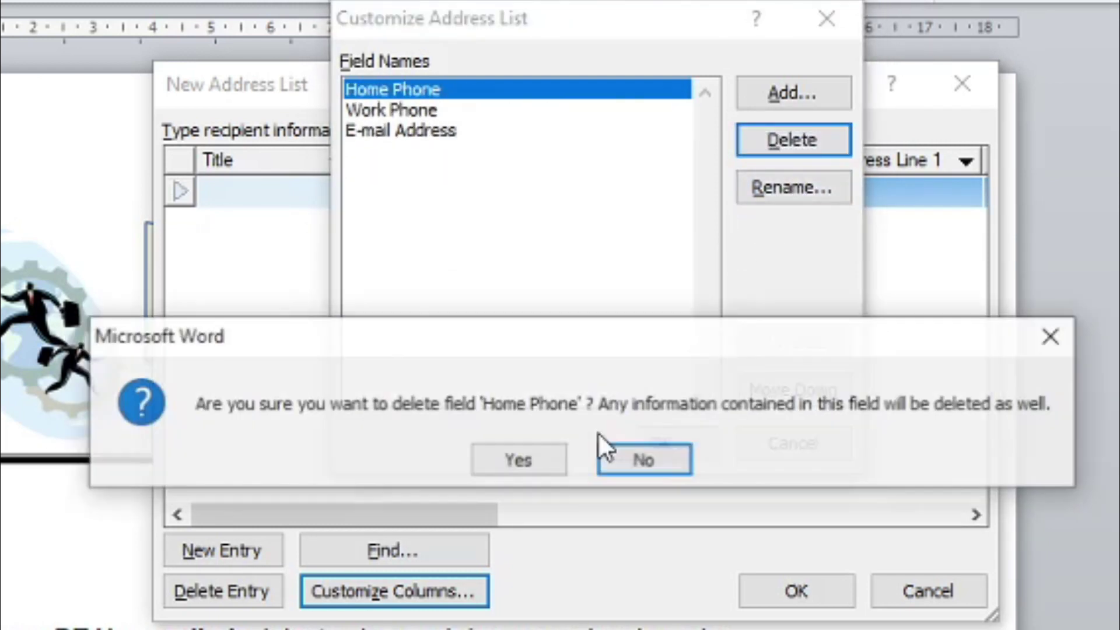
left_click(525, 457)
left_click(795, 139)
left_click(526, 454)
left_click(778, 145)
left_click(547, 460)
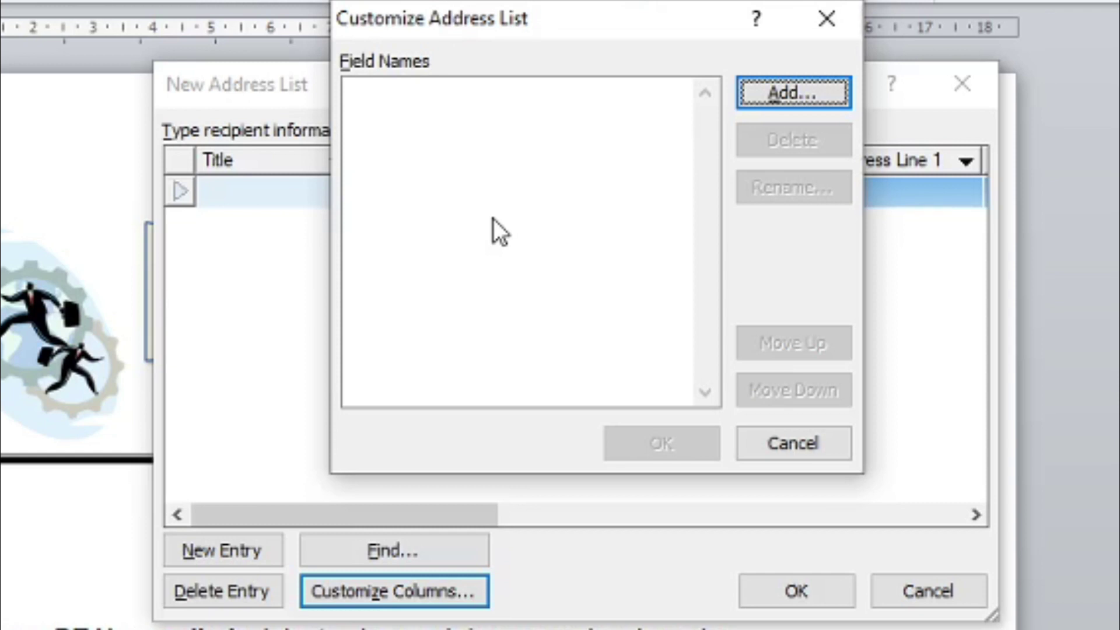
Step: Add Nomor and Nama as new fields in the address list
left_click(811, 93)
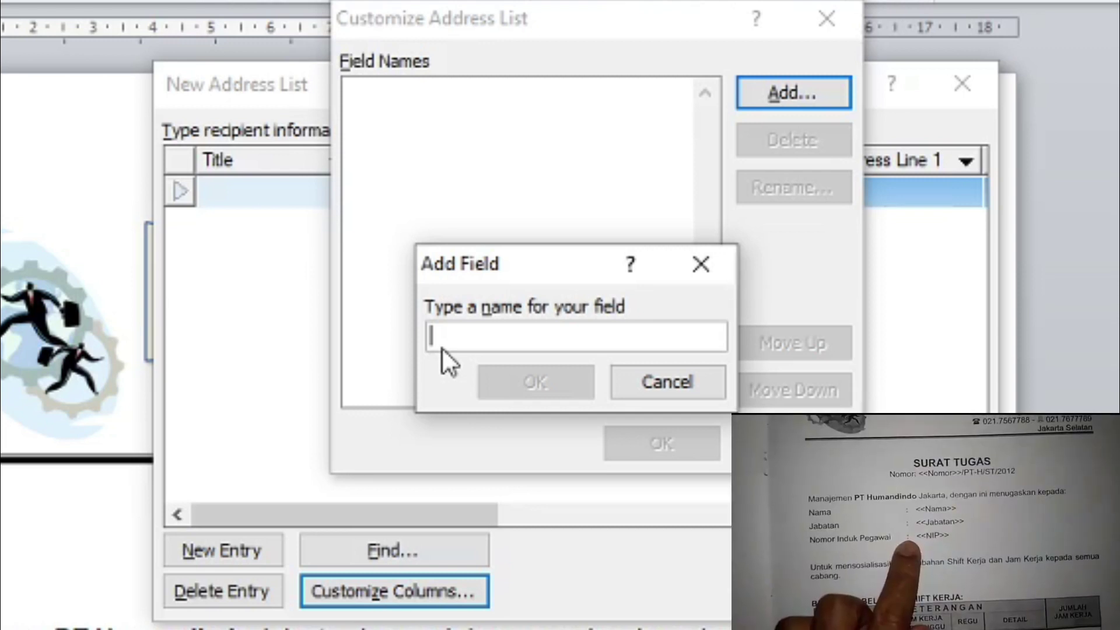
type("n")
key("BackSpace")
type("Nomor")
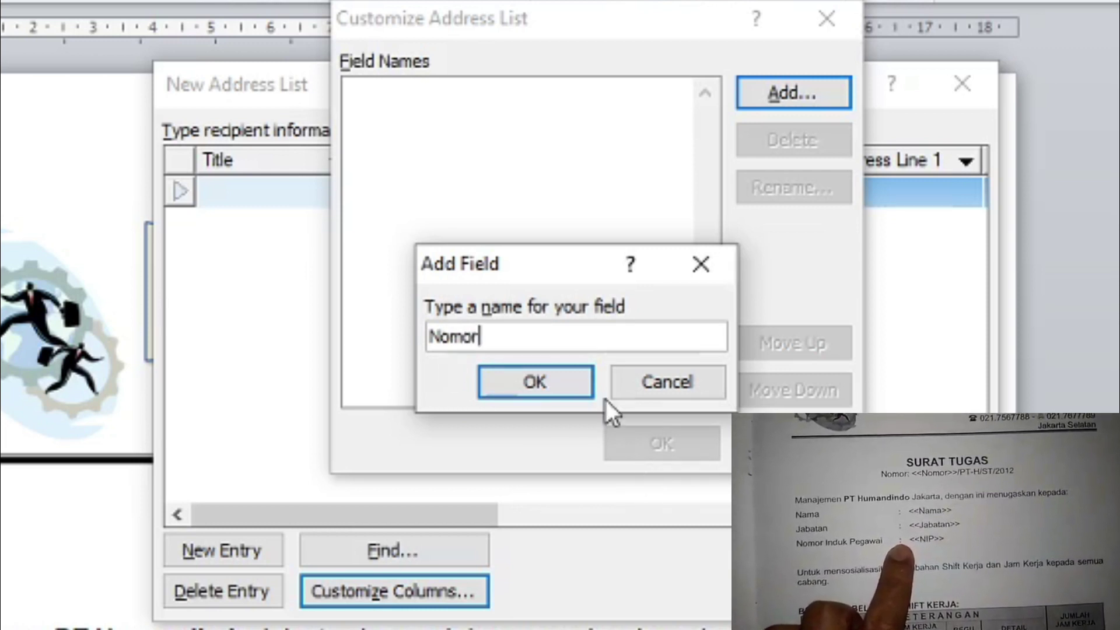
left_click(545, 384)
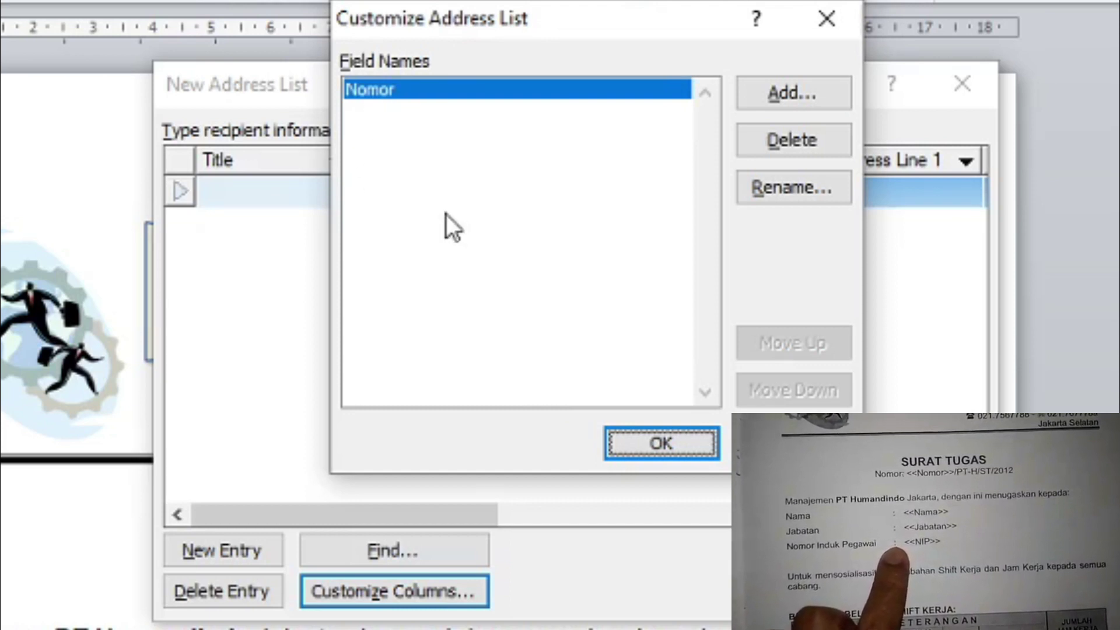
left_click(800, 103)
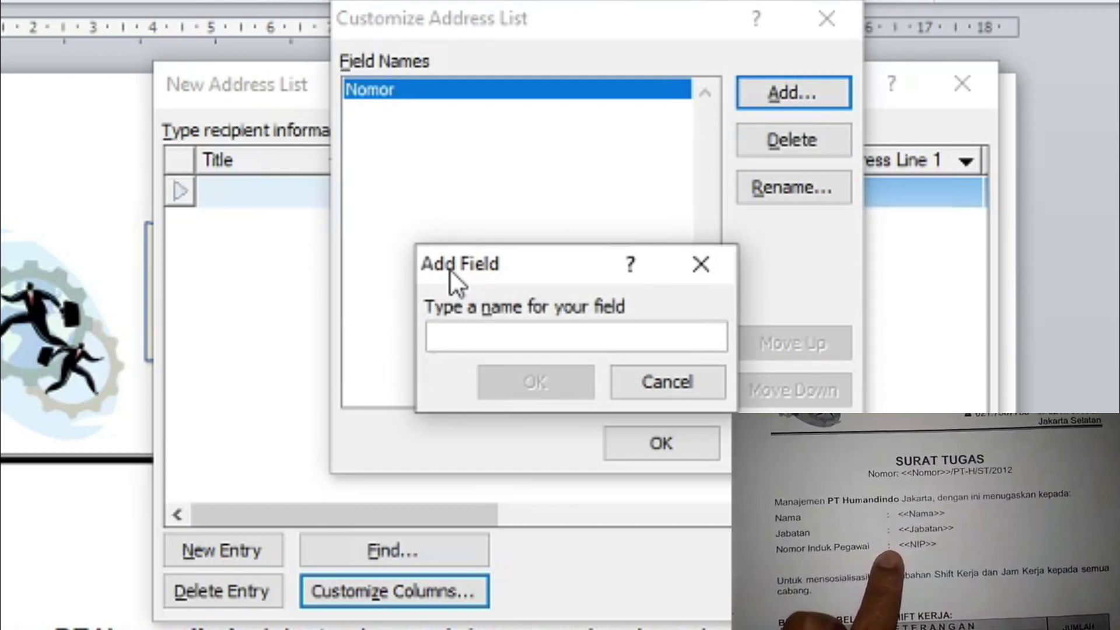
type("Nama")
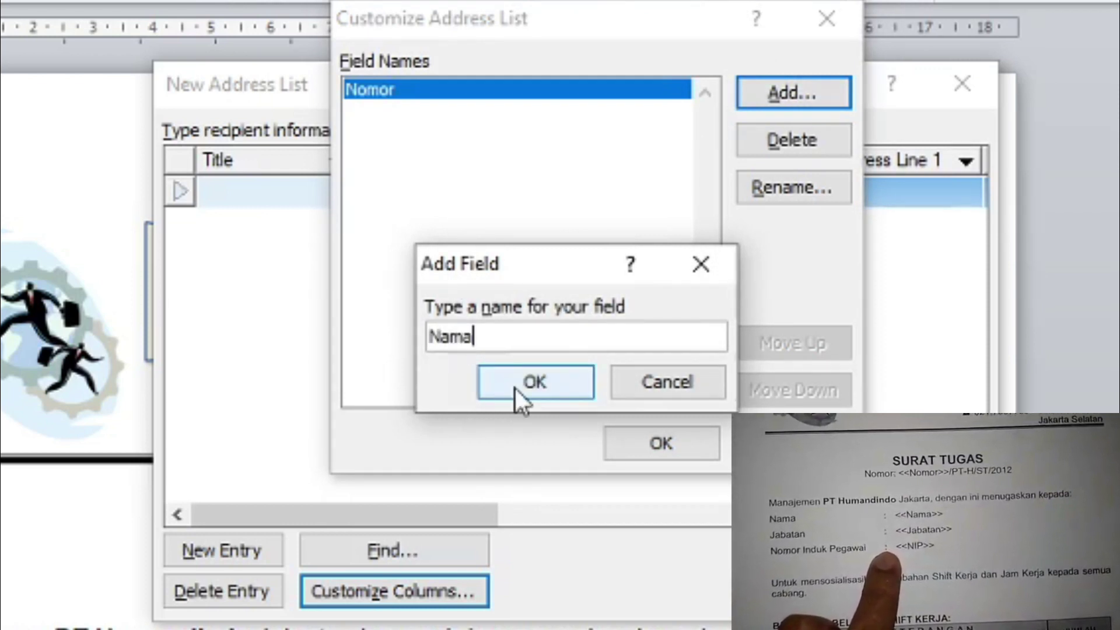
left_click(516, 388)
Step: Add the Jabatan and NIP fields, then review the four-field list
left_click(811, 97)
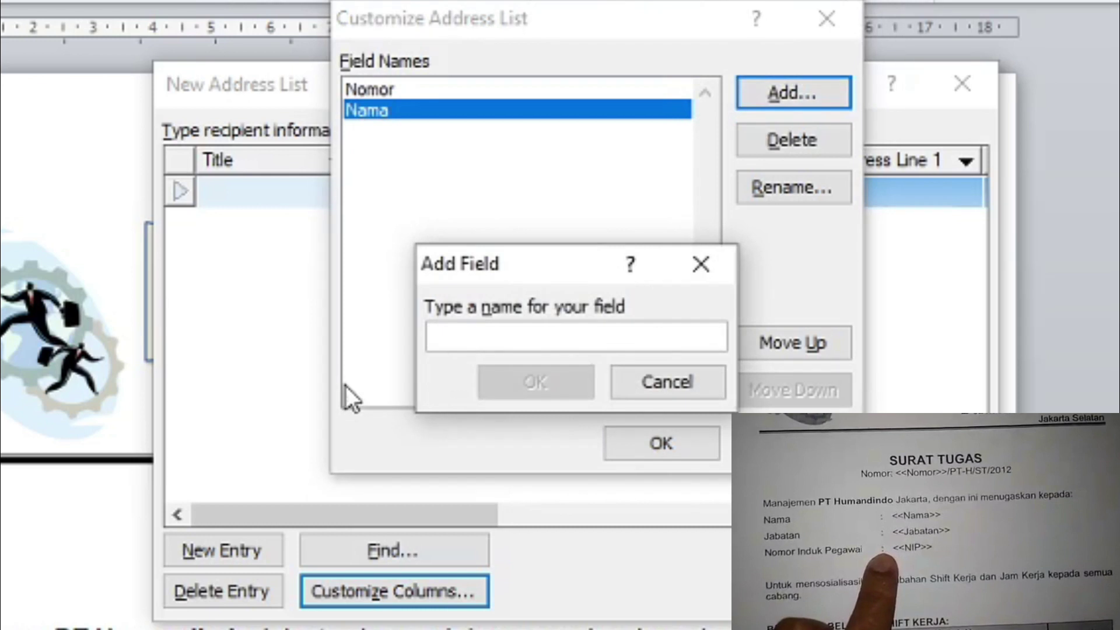
type("Jabatan")
left_click(542, 388)
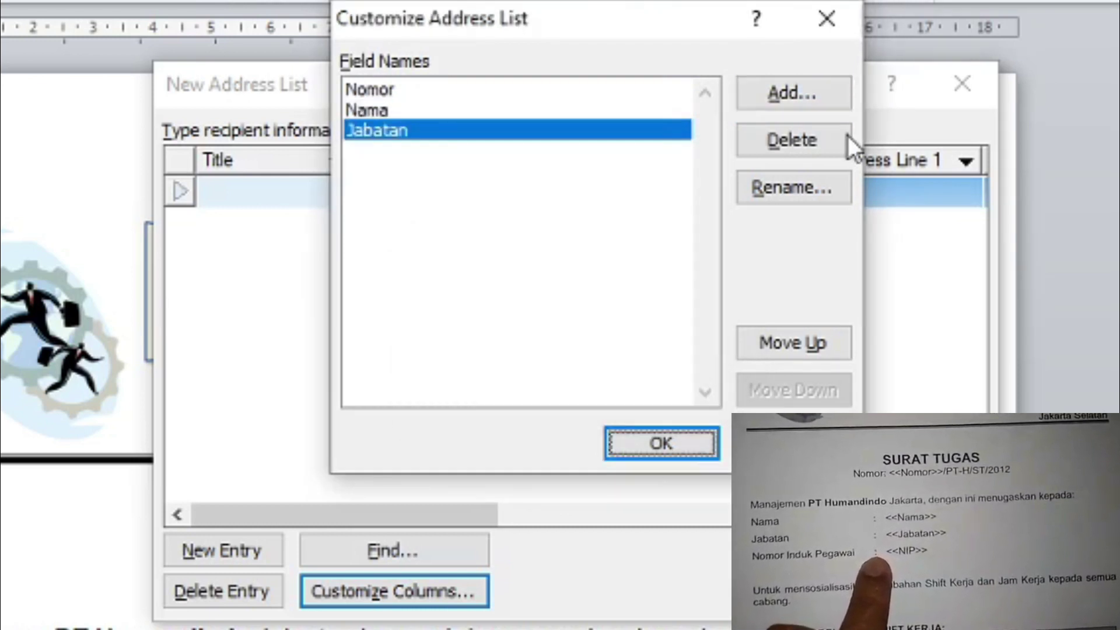
left_click(797, 96)
type("NIP")
left_click(542, 385)
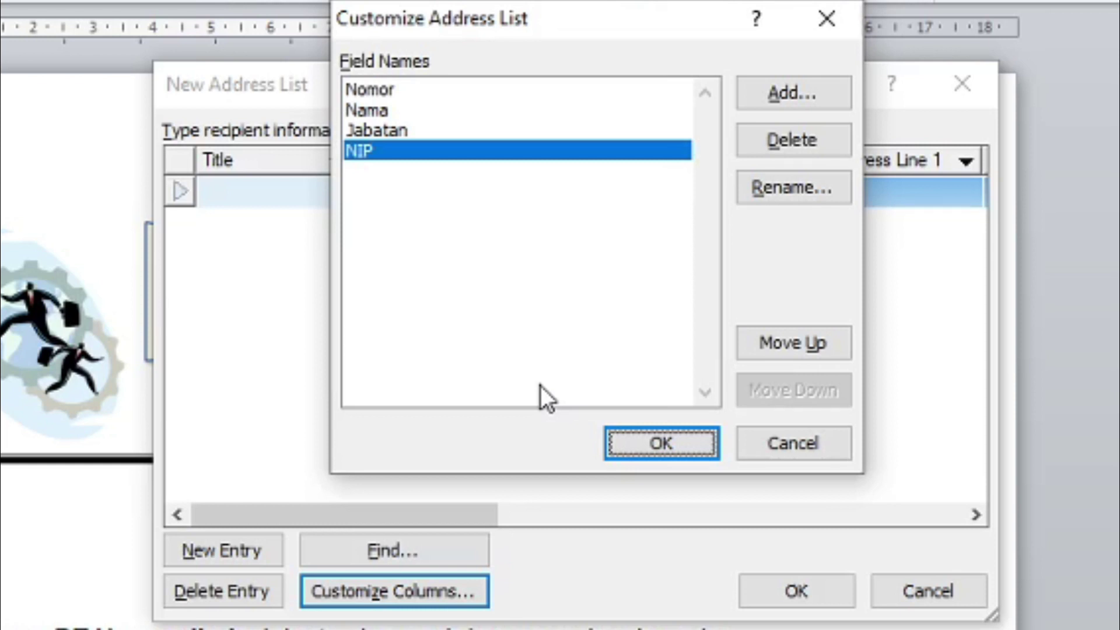
left_click(380, 94)
left_click(369, 112)
left_click(373, 90)
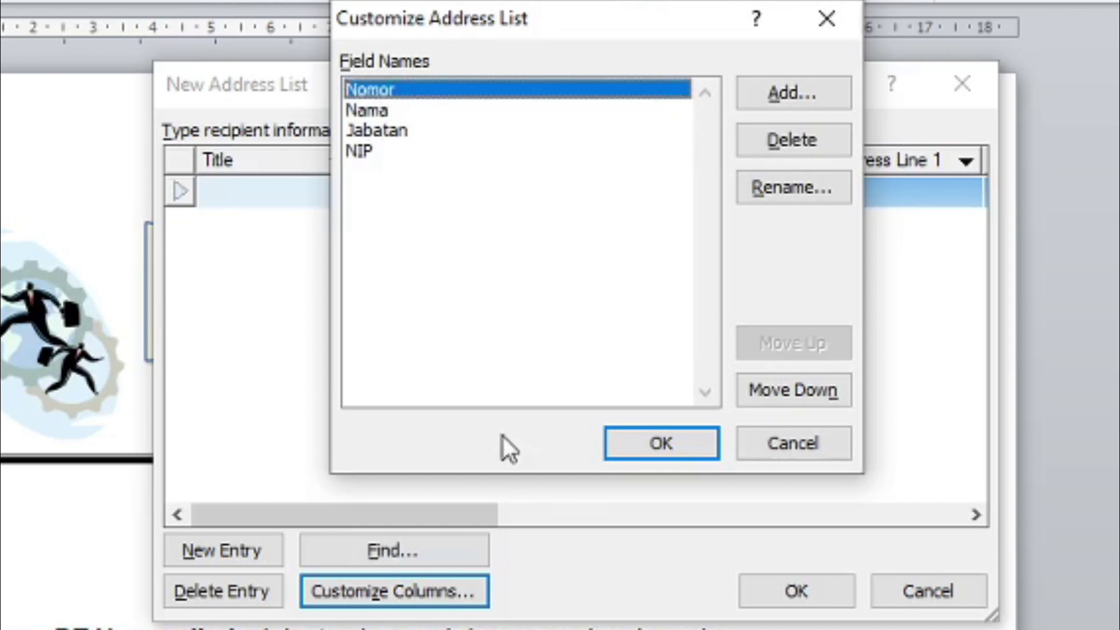
Step: Apply the field list and enter recipient 001, a Presdir, with name and NIP
left_click(659, 438)
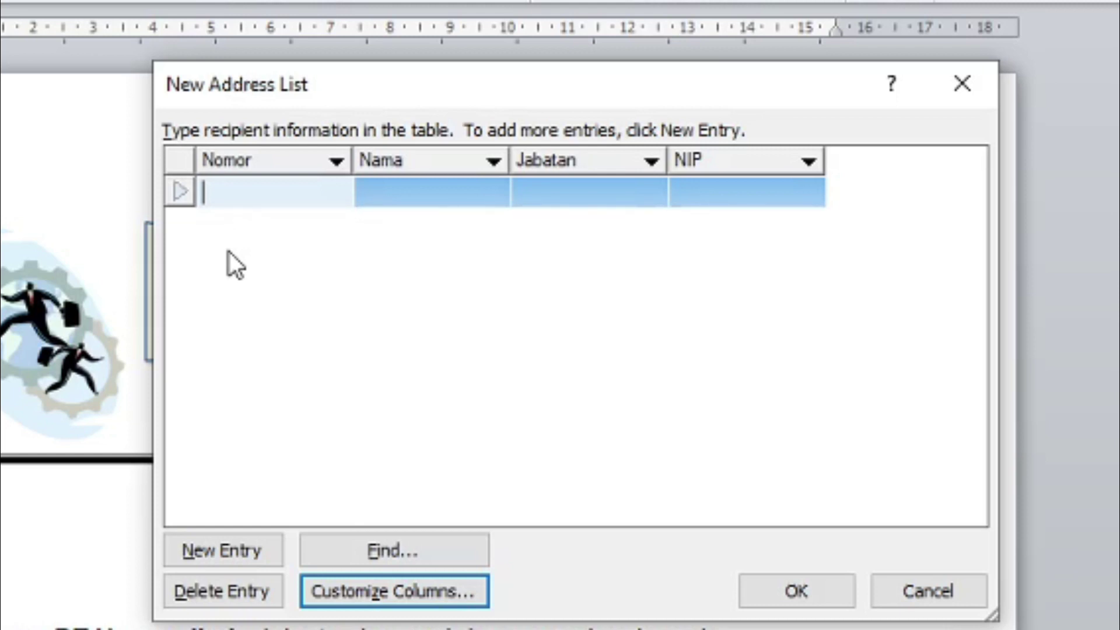
type("001")
key("Tab")
type("Agus Cakep")
key("Tab")
type("Presdir")
key("Tab")
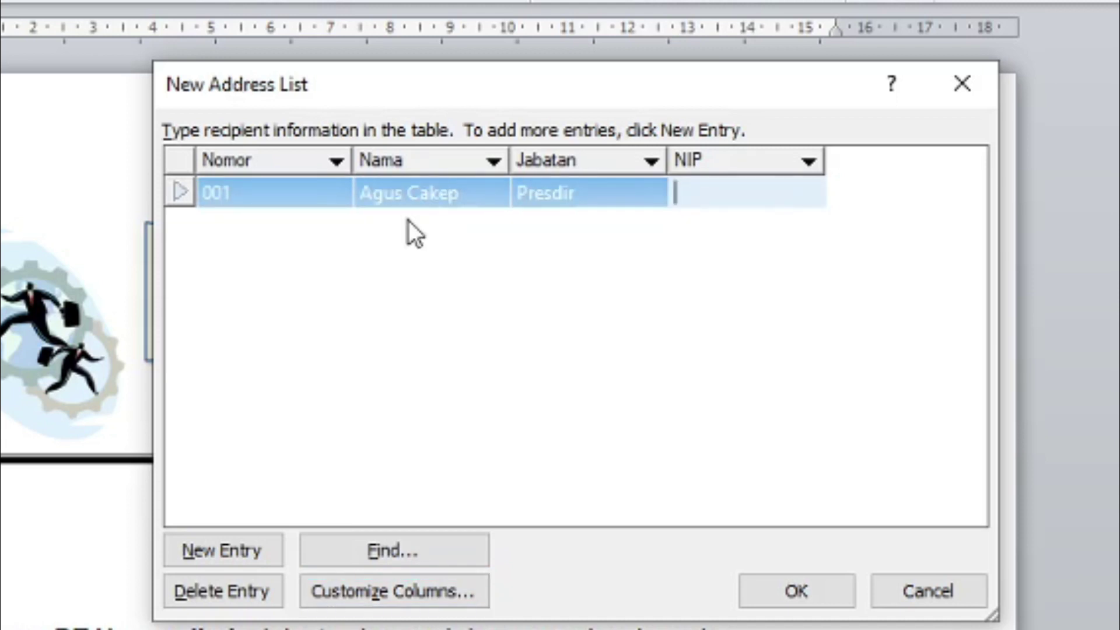
type("912345")
left_click(524, 299)
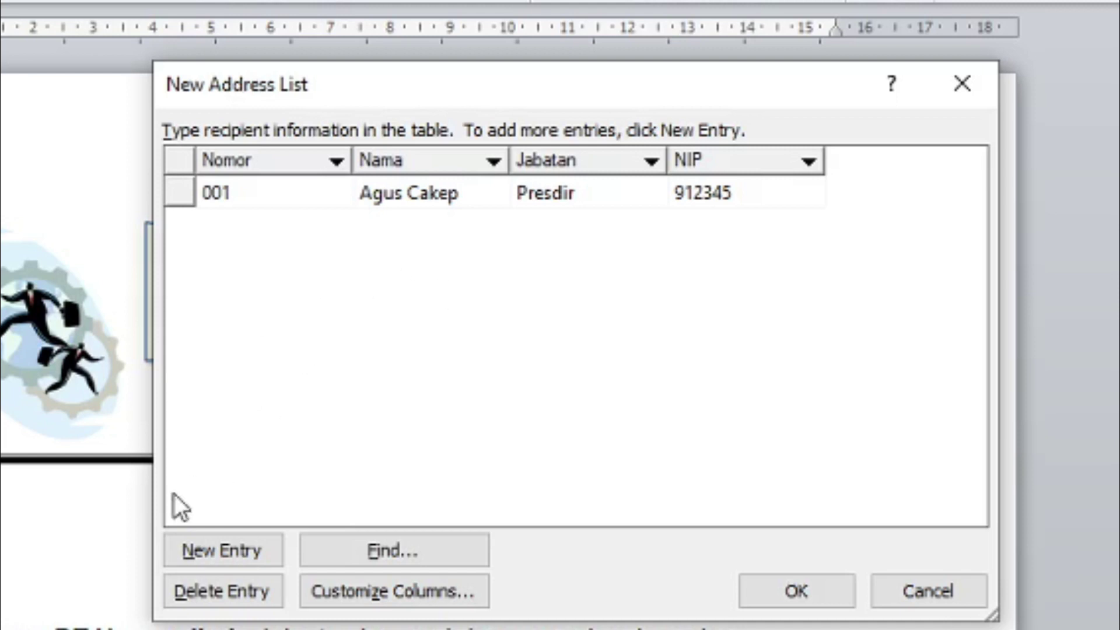
Step: Add recipient 002, a Sekretaris, with name and NIP
left_click(218, 553)
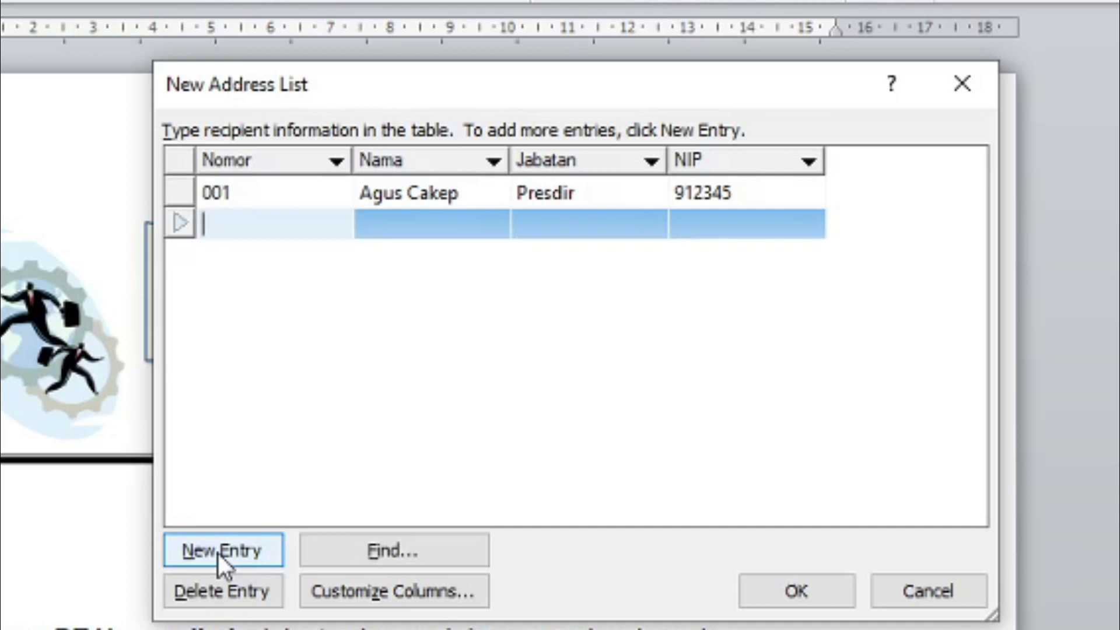
type("002")
key("Tab")
type("Susi")
key("Tab")
type("S")
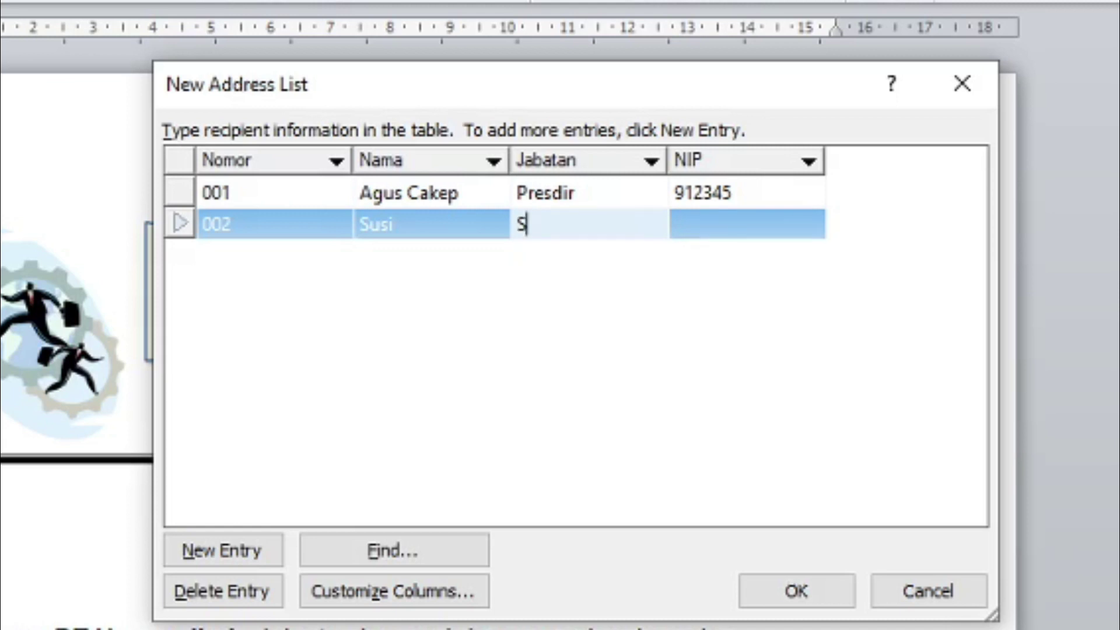
type("ekretaris")
key("Tab")
type("923425")
Step: Add recipient 003, a Bendahara, with name and NIP
left_click(245, 557)
type("003")
key("Tab")
type("Zahra")
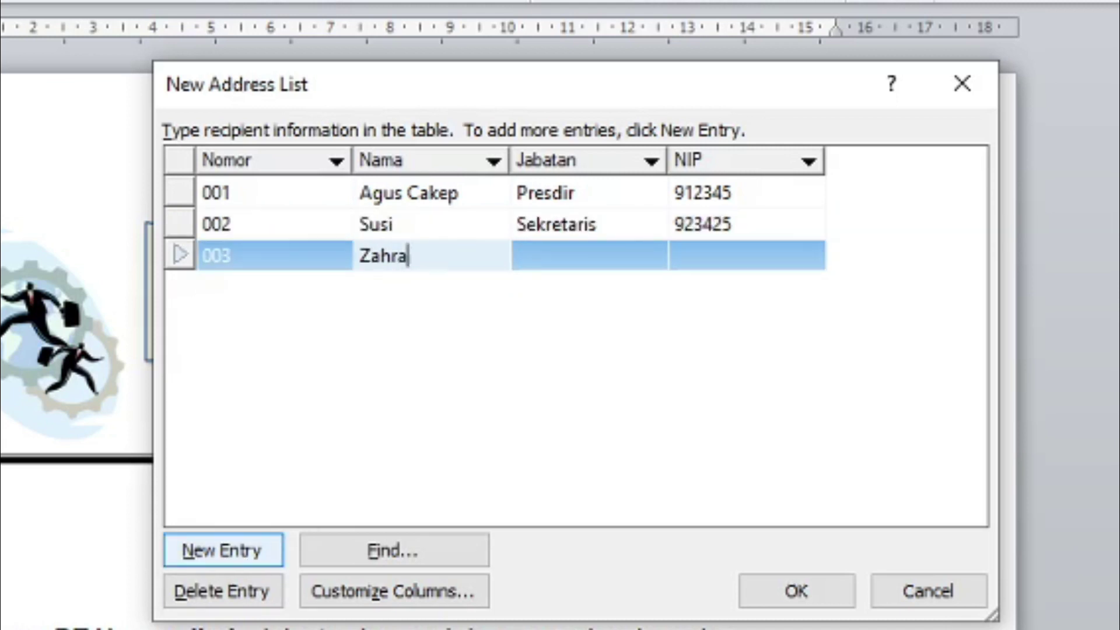
key("Tab")
type("Bendahara")
key("Tab")
type("932184")
Step: Add recipient 004, an Anggota, with name and NIP
left_click(244, 558)
type("004")
key("Tab")
type("Faiz")
key("Tab")
type("Anggota")
key("Tab")
type("941839")
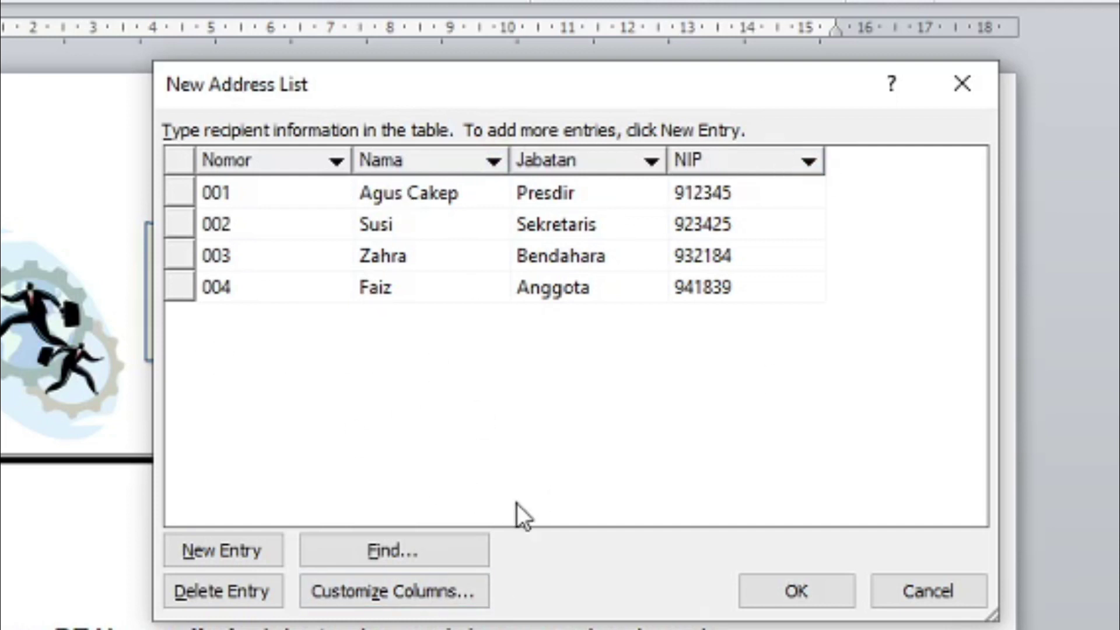
Step: Save the list in a drive D folder as 'Data' plus the first recipient's name, then accept it
left_click(827, 590)
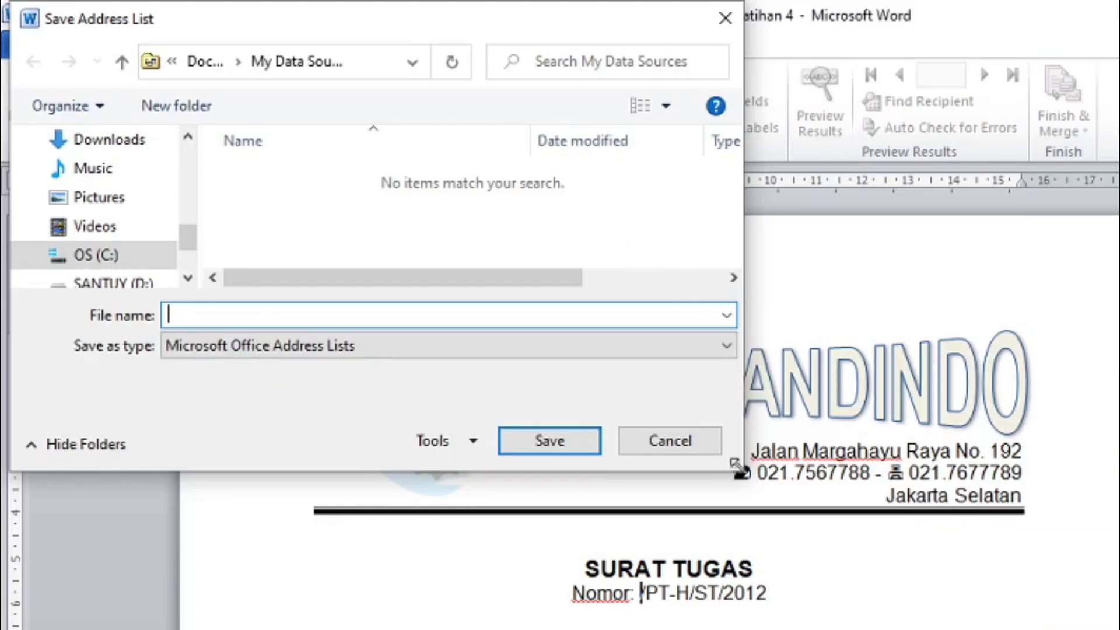
mouse_move(736, 466)
left_mouse_down()
mouse_move(831, 532)
mouse_move(1025, 625)
left_mouse_up()
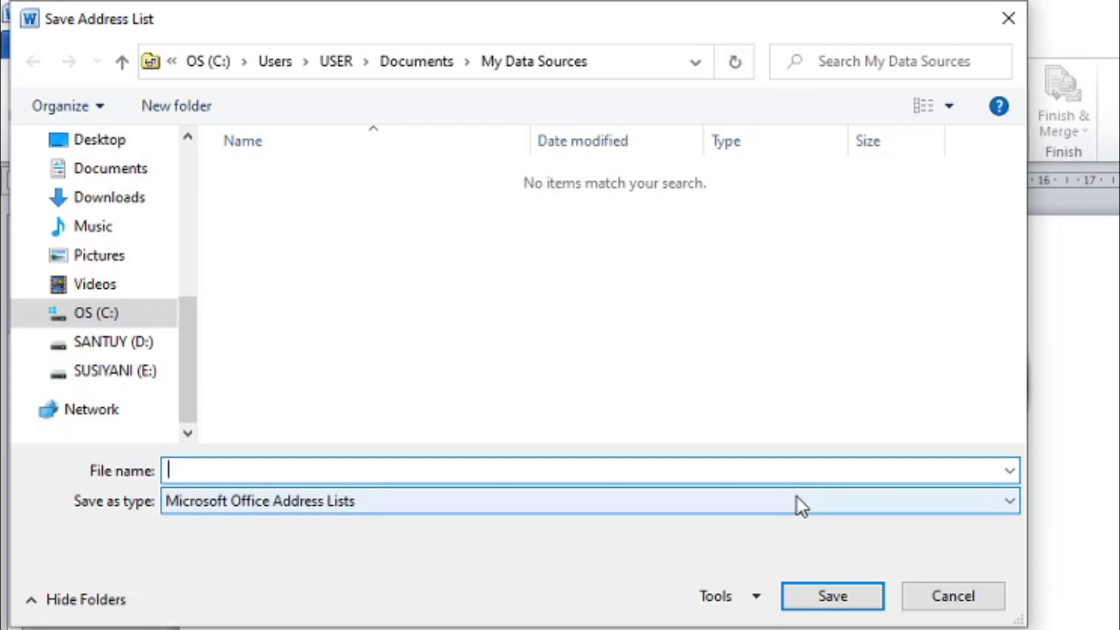
left_click(131, 377)
double_click(271, 177)
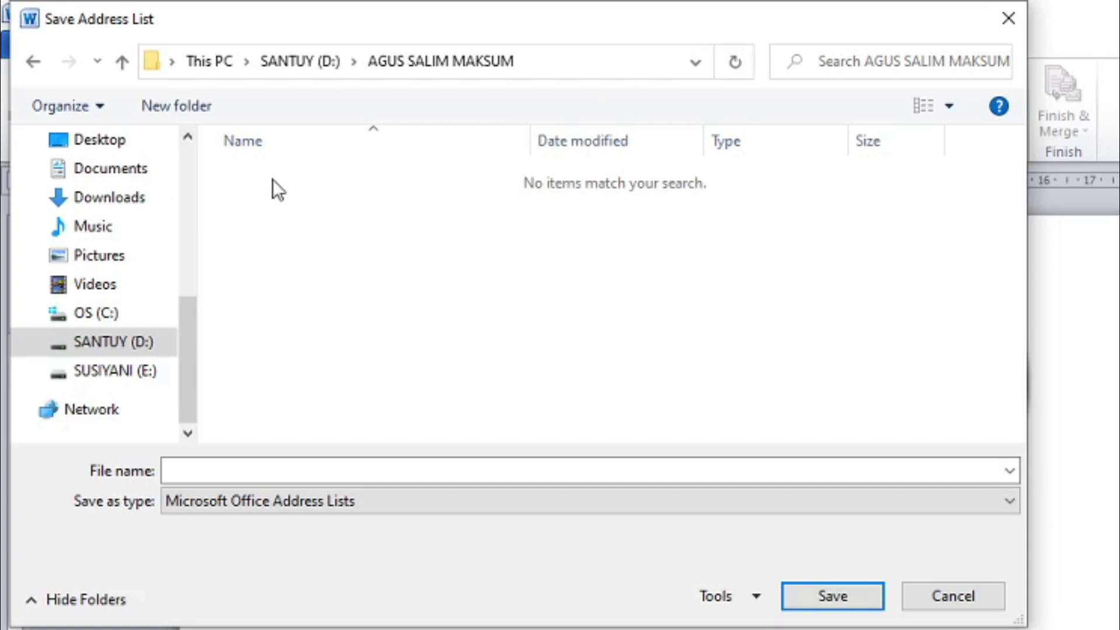
left_click(247, 472)
type("Data Agus Cakep")
left_click(842, 601)
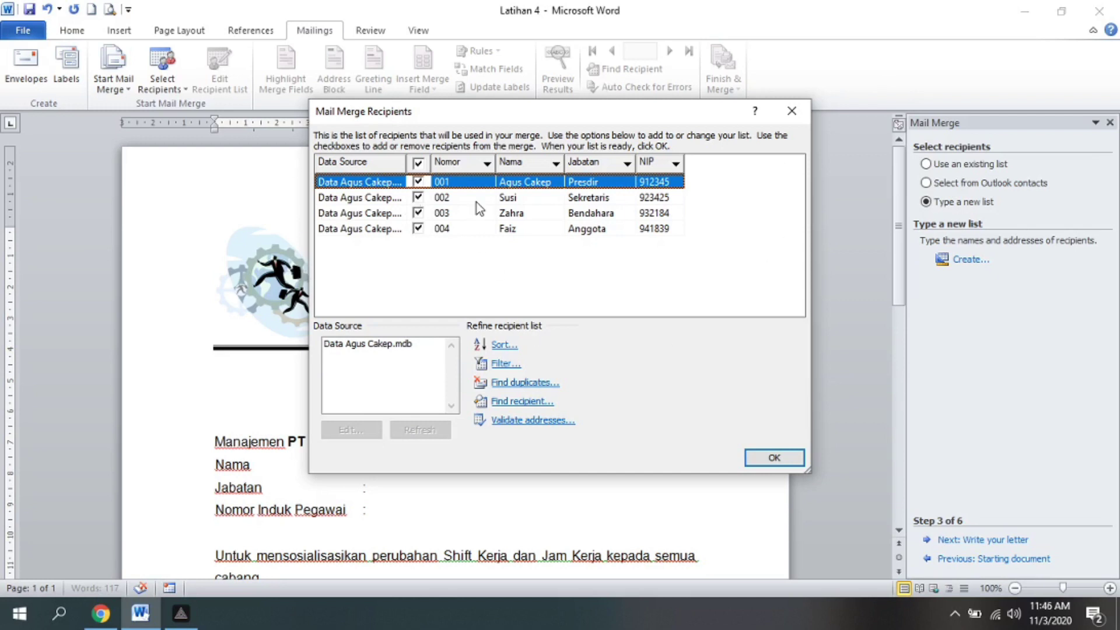
left_click(791, 459)
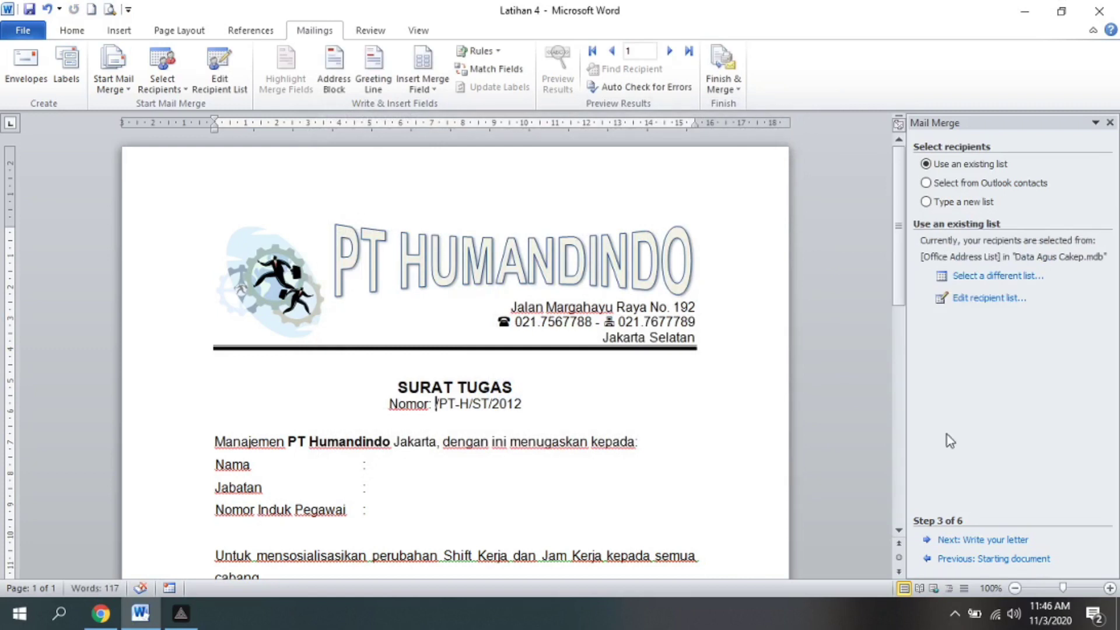
Step: Advance the Mail Merge wizard to step 4, Write your letter
left_click(991, 541)
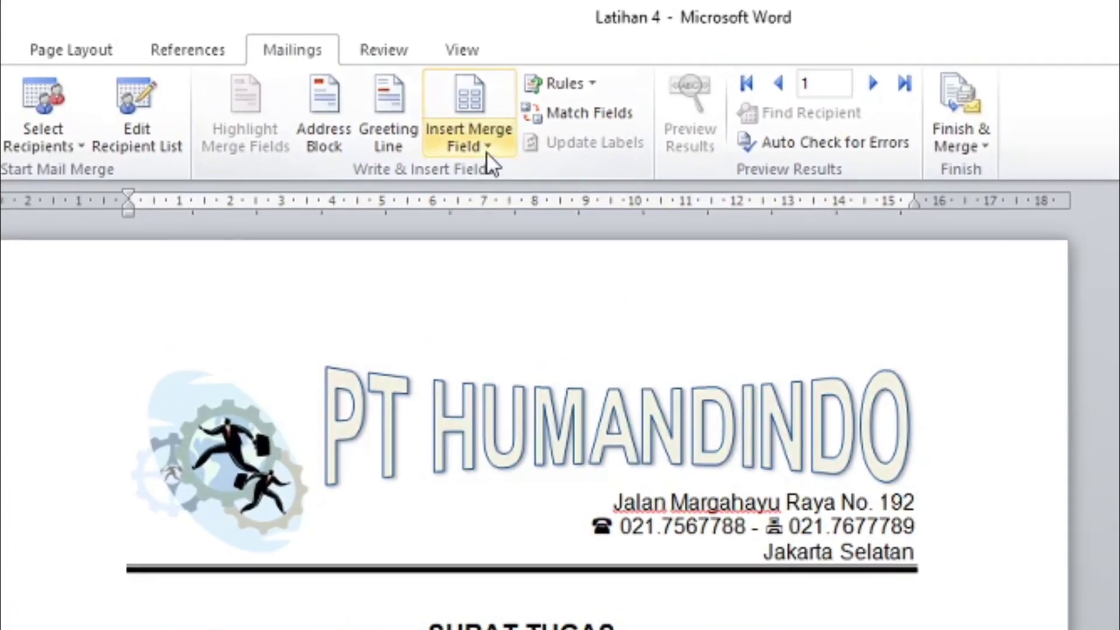
Step: Insert the «Nomor» merge field into the letter's number line
left_click(437, 92)
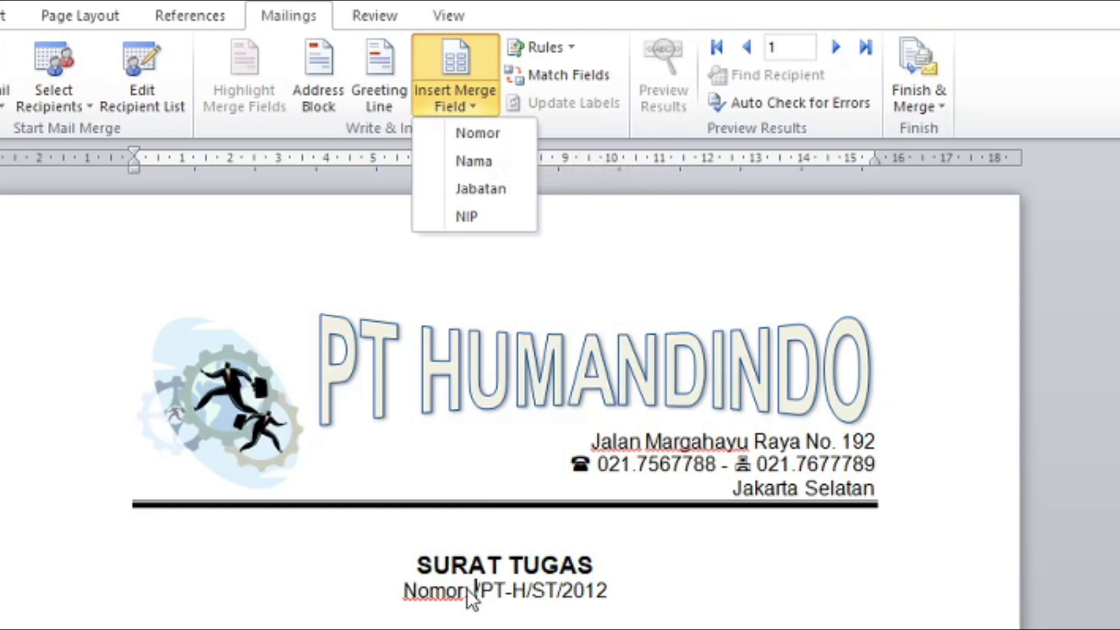
left_click(475, 135)
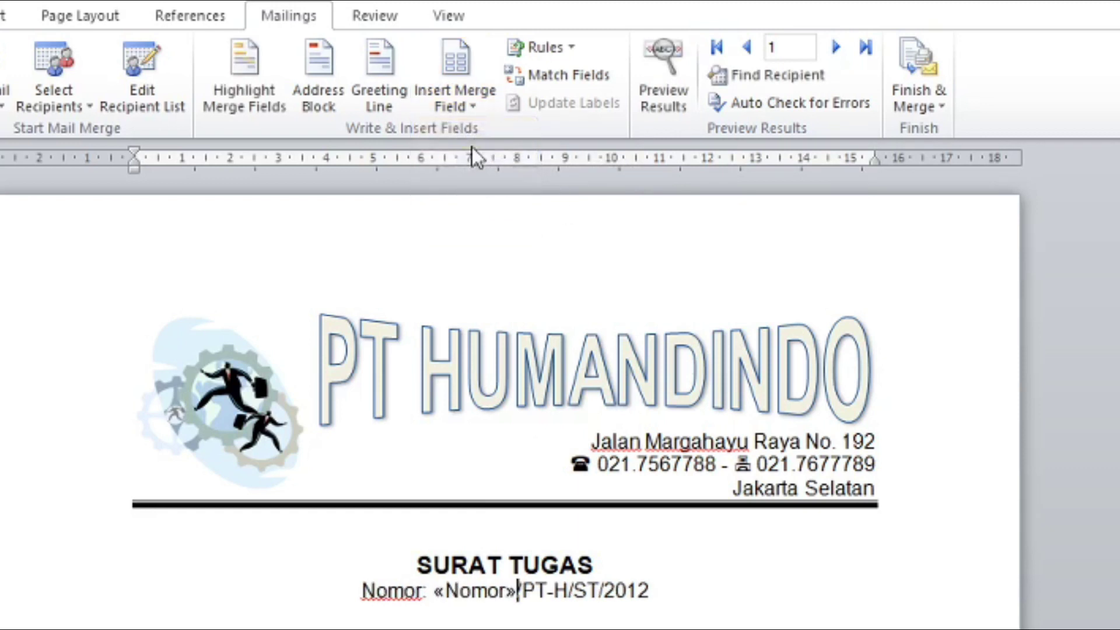
left_click(478, 598)
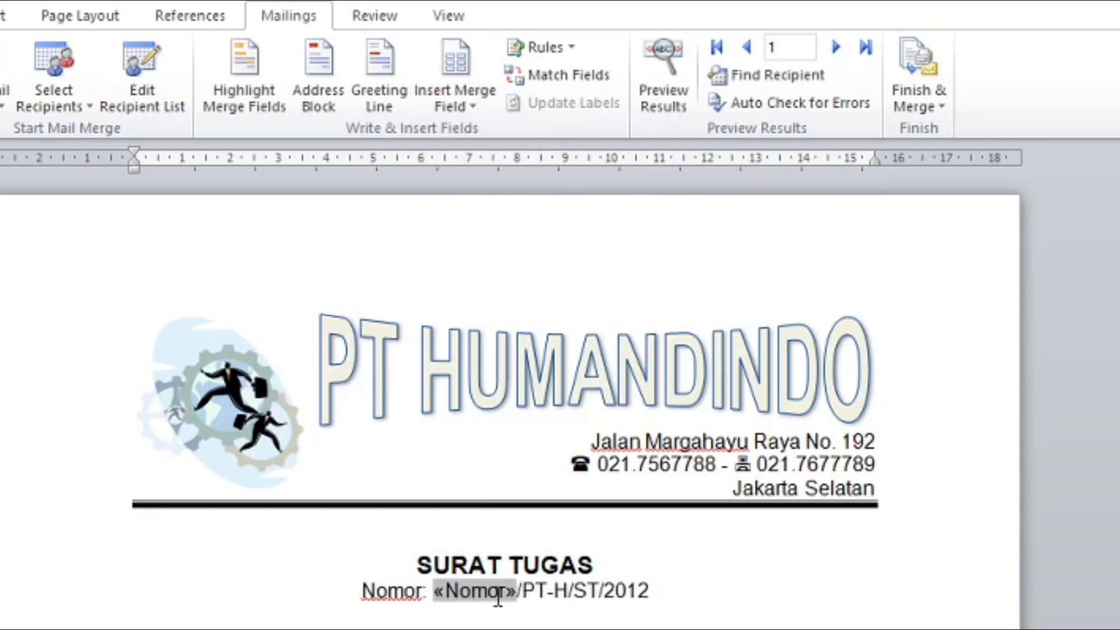
left_click(473, 595)
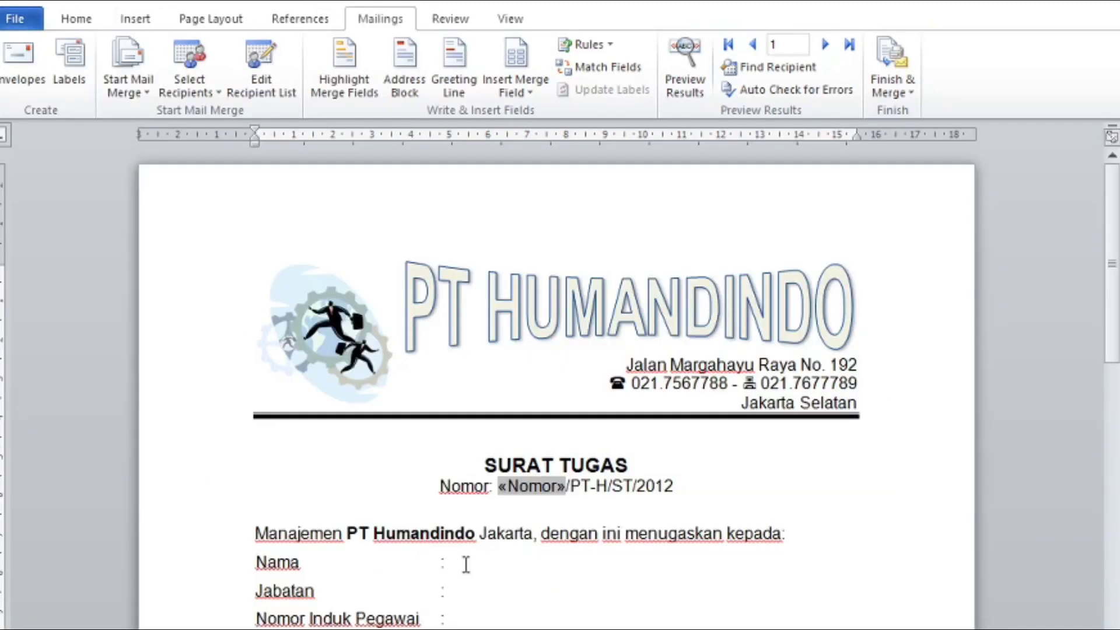
Step: Insert «Nama», «Jabatan» and «NIP» after their labels, then check the fields
left_click(467, 563)
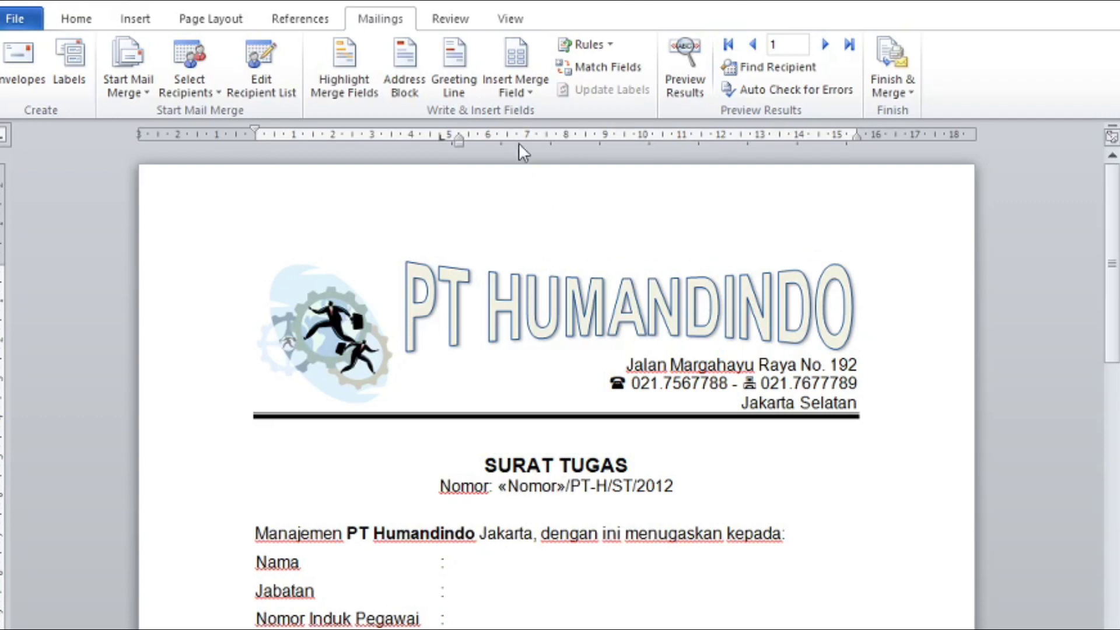
left_click(531, 95)
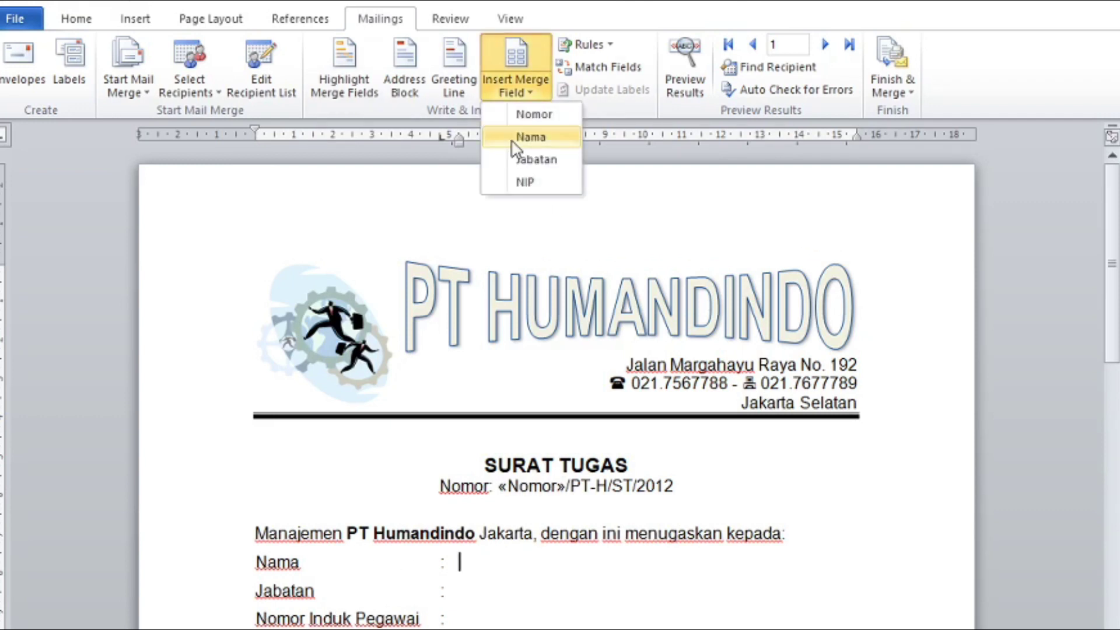
left_click(513, 138)
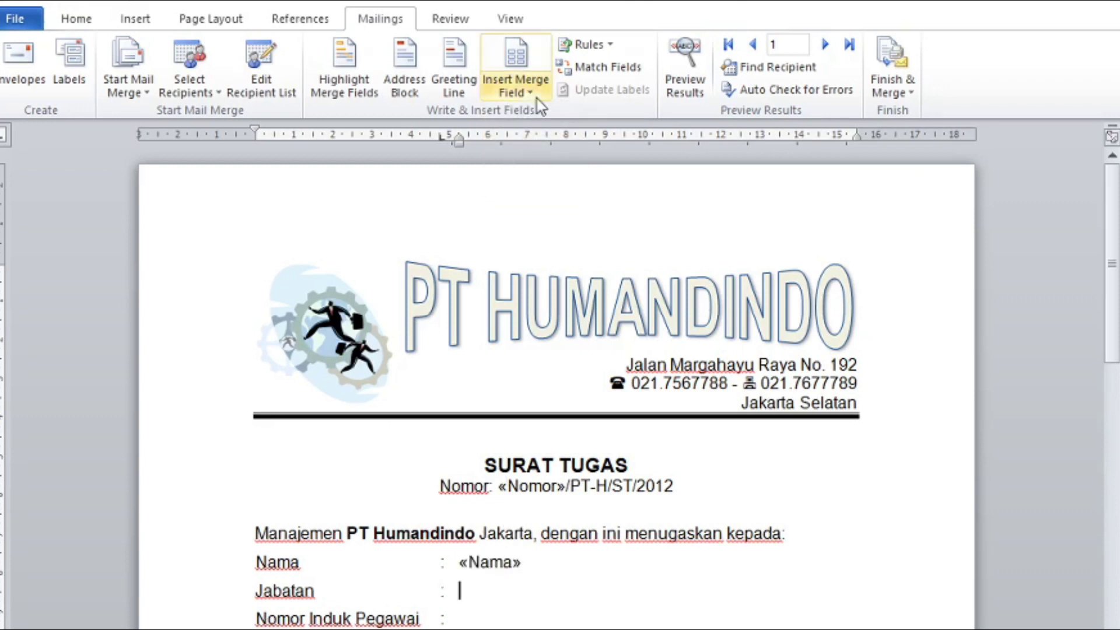
left_click(517, 94)
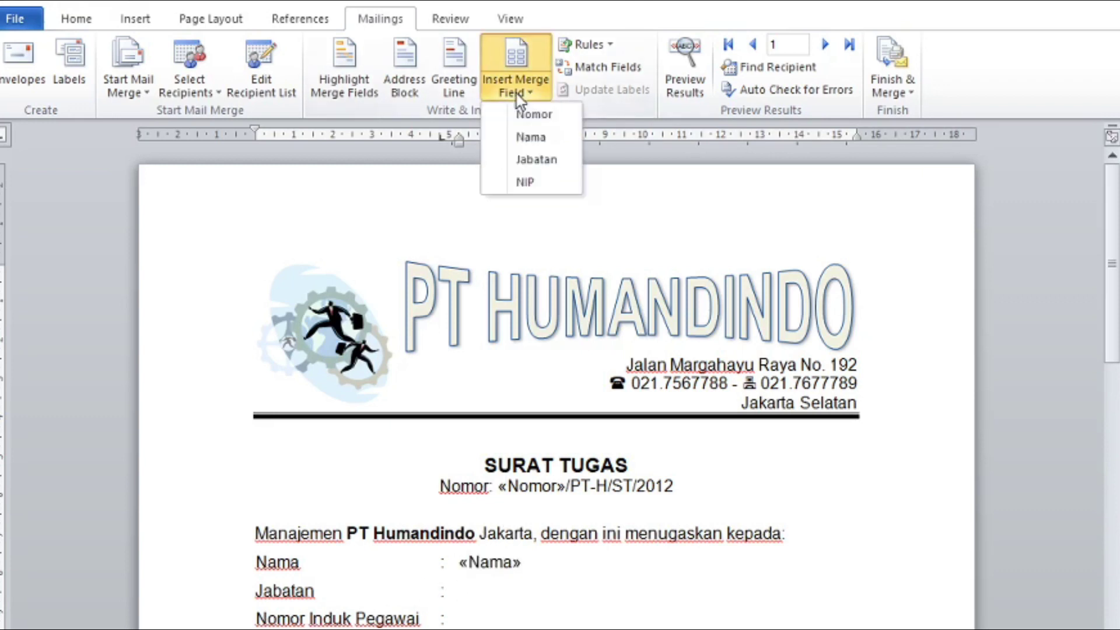
left_click(532, 155)
left_click(482, 619)
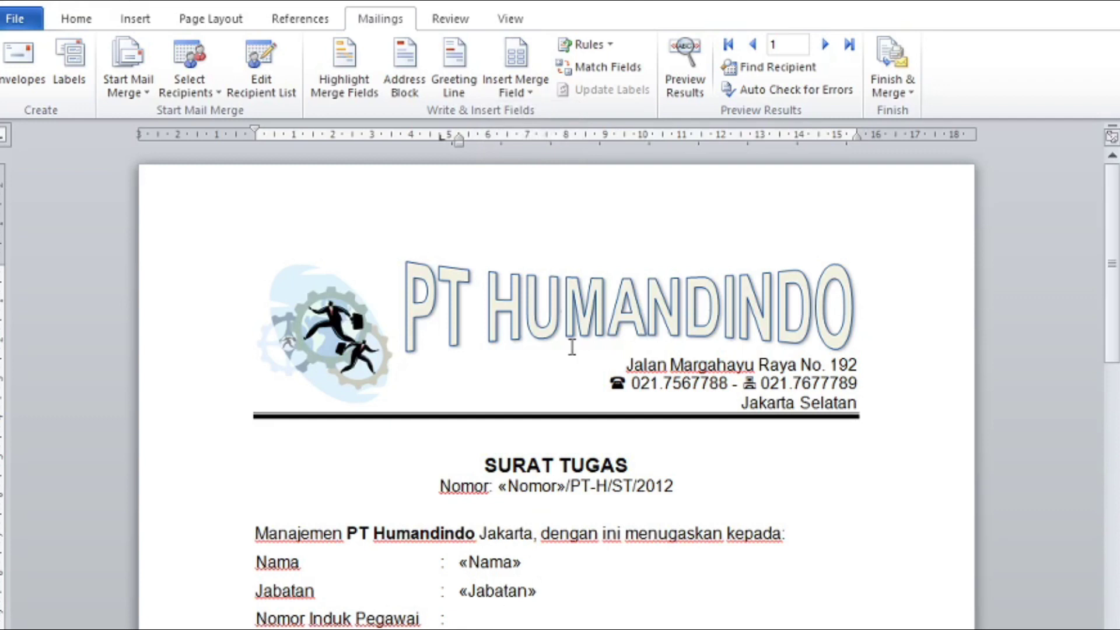
left_click(512, 97)
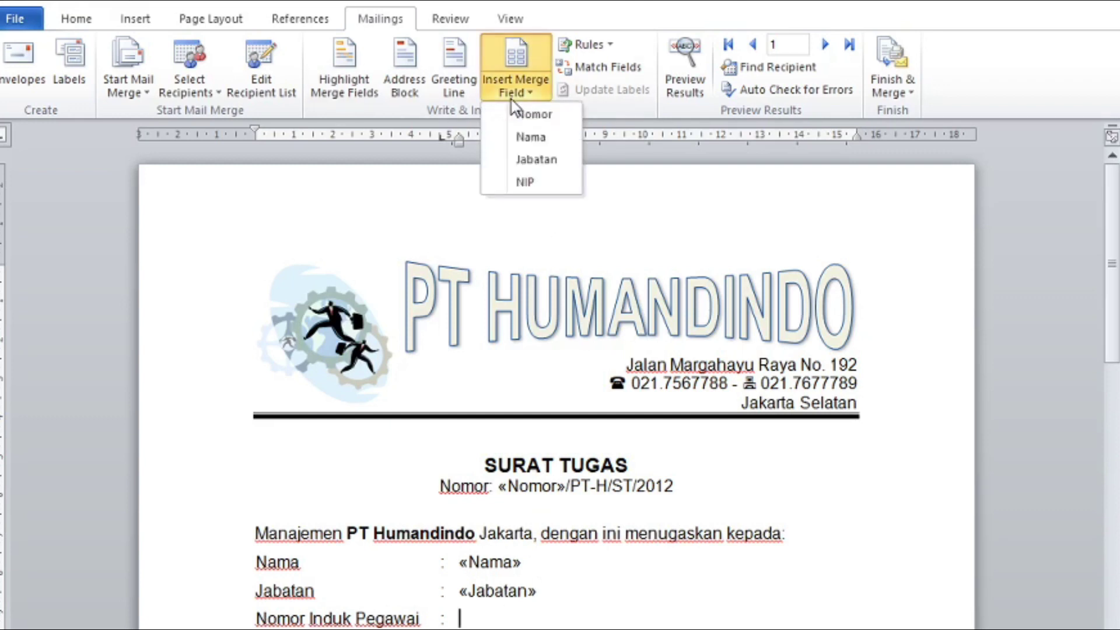
left_click(543, 185)
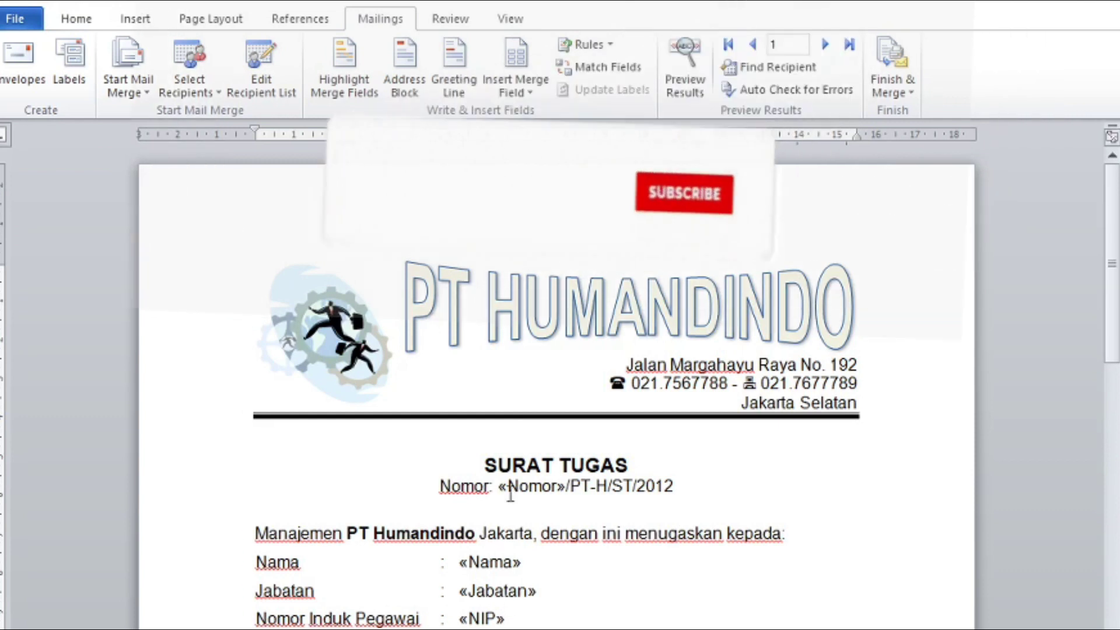
left_click(511, 489)
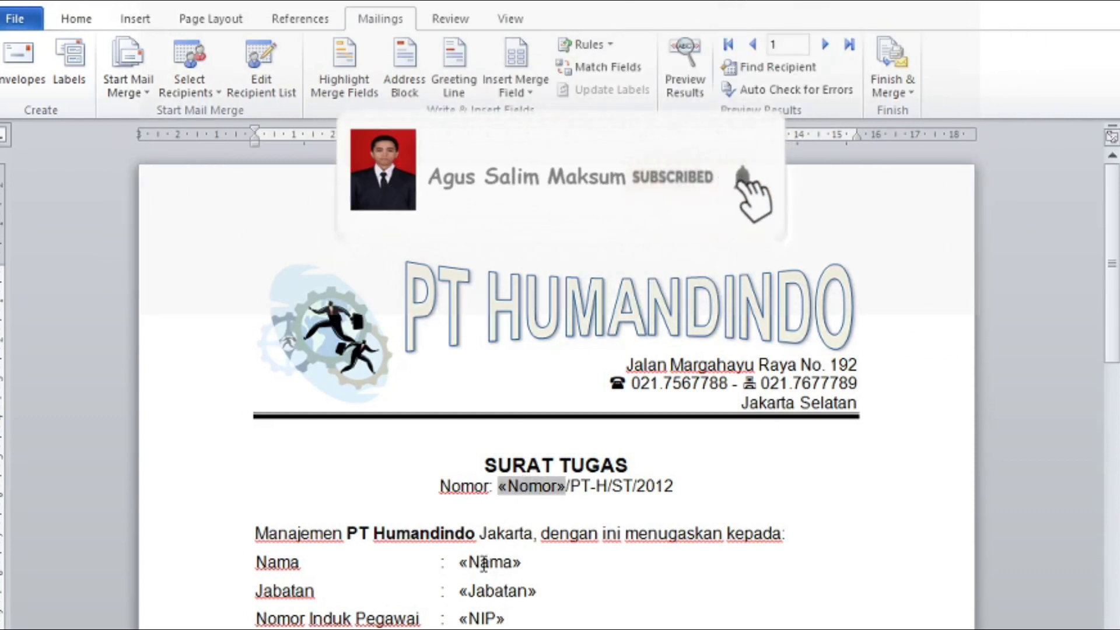
left_click(483, 564)
left_click(486, 591)
Step: Check the four merge fields, then preview recipient 1's letter numbered 001/PT-H/ST/2012
left_click(487, 620)
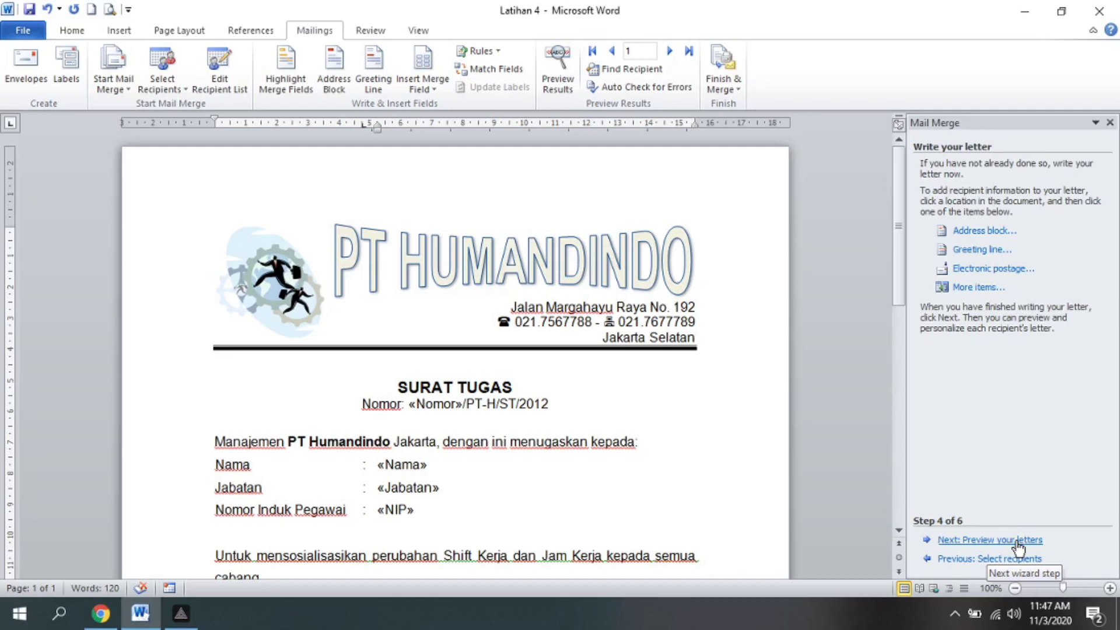
left_click(446, 405)
left_click(420, 464)
left_click(418, 487)
left_click(405, 510)
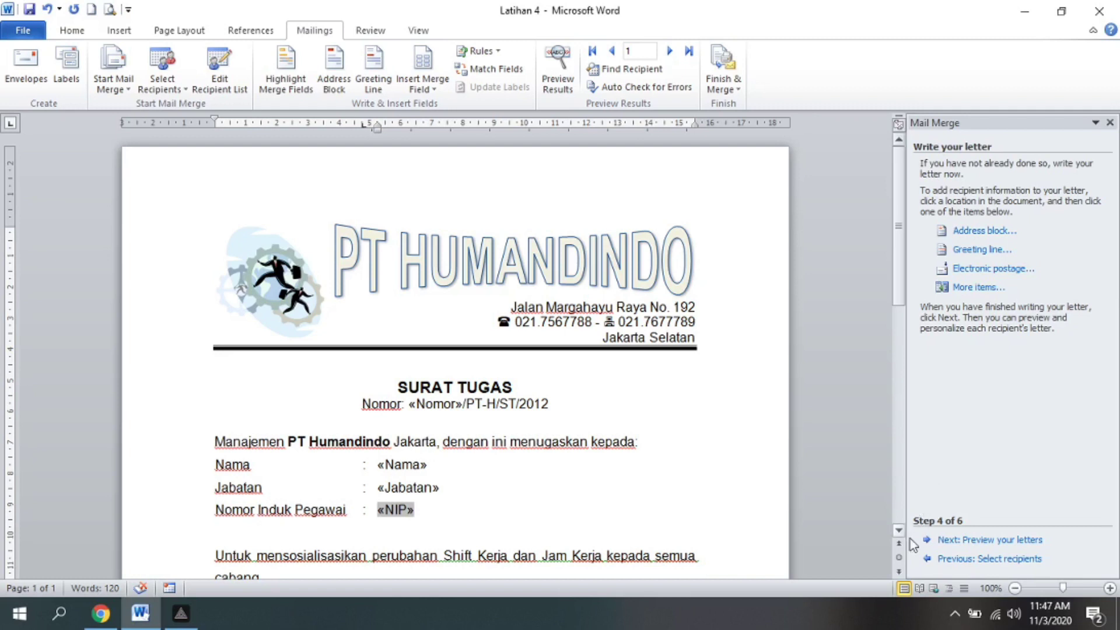
left_click(957, 538)
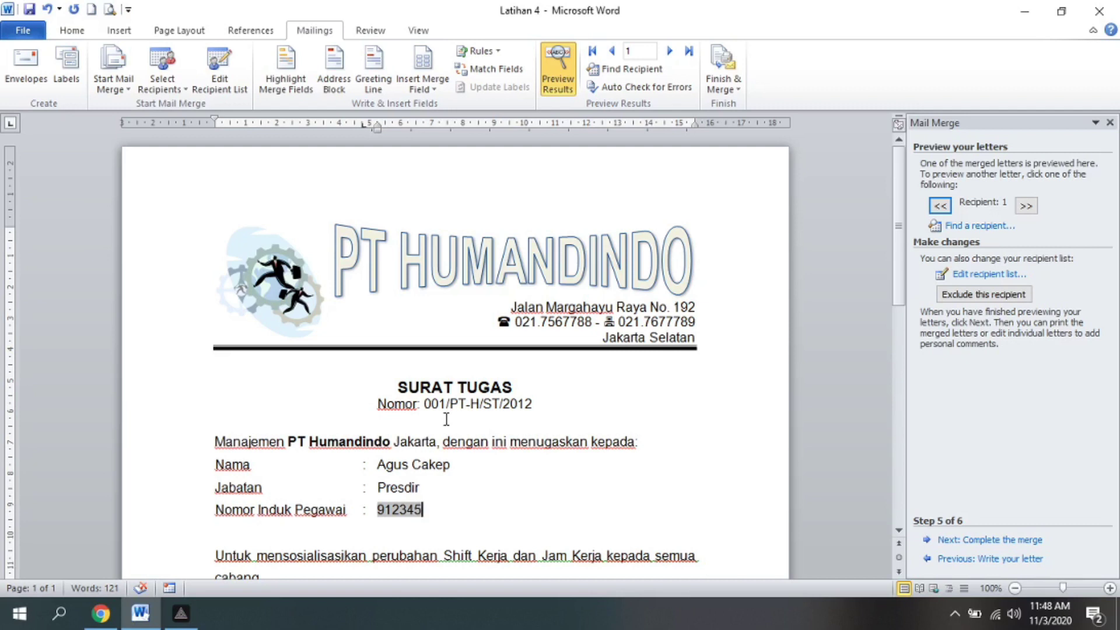
left_click(435, 404)
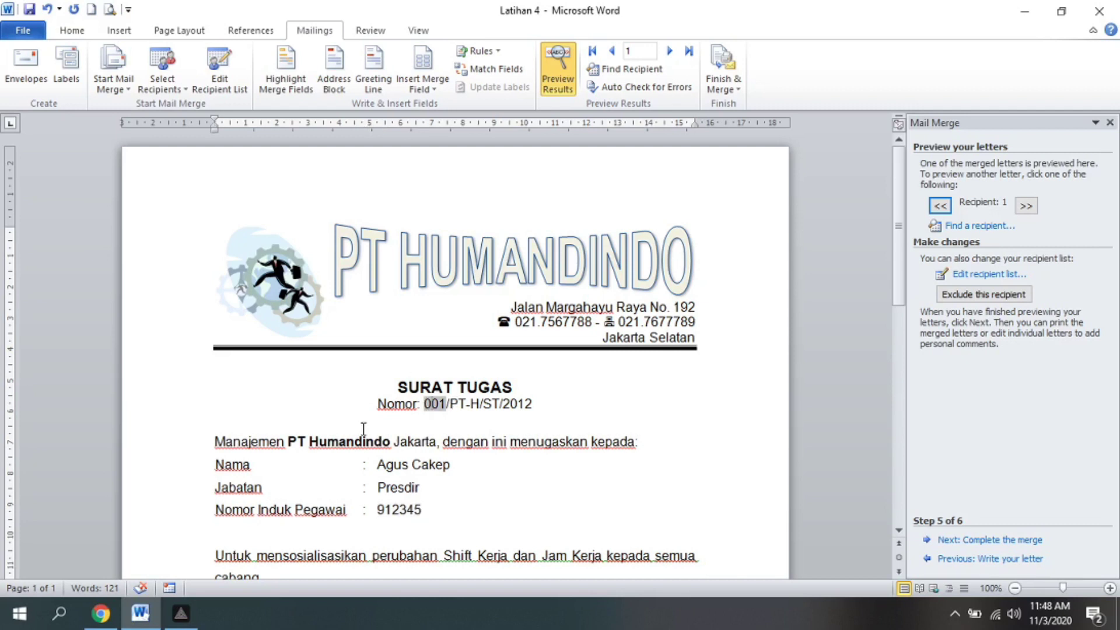
left_click(409, 462)
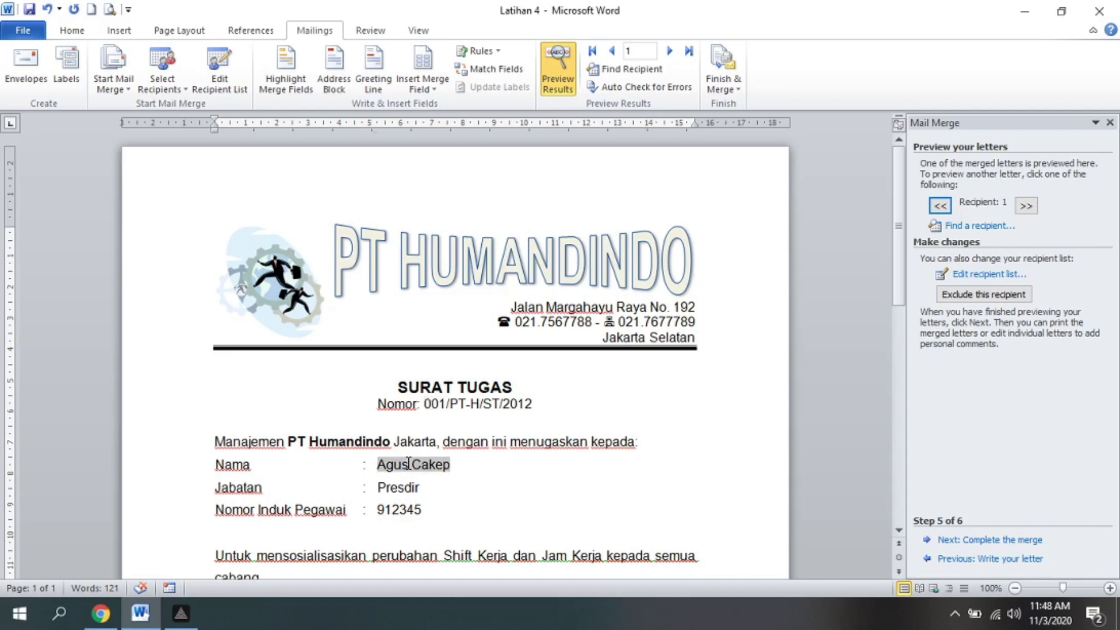
left_click(398, 489)
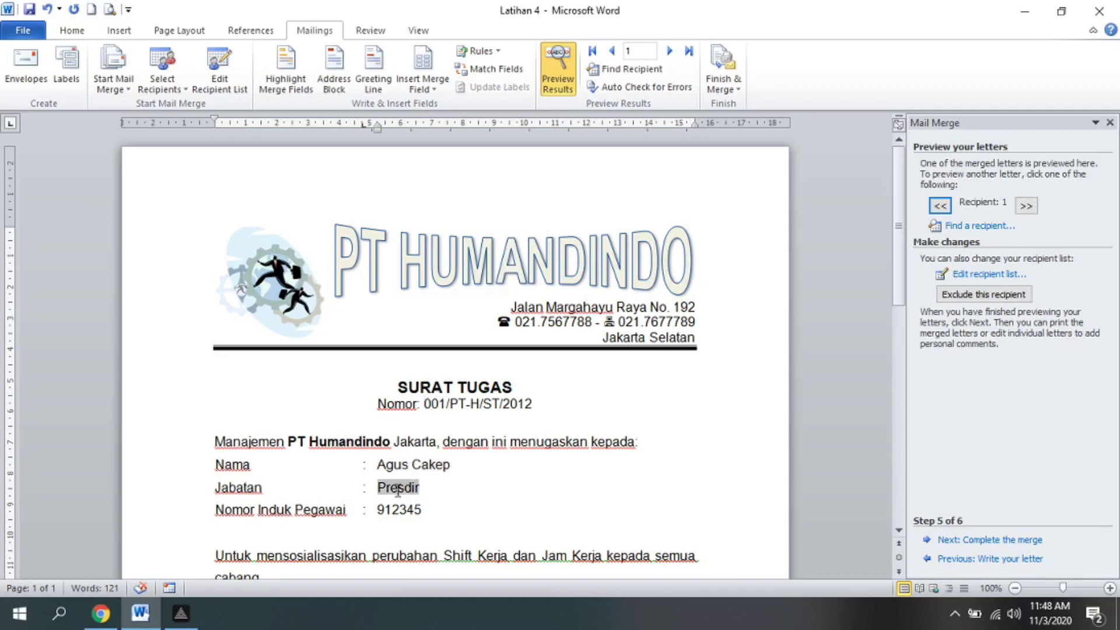
left_click(391, 511)
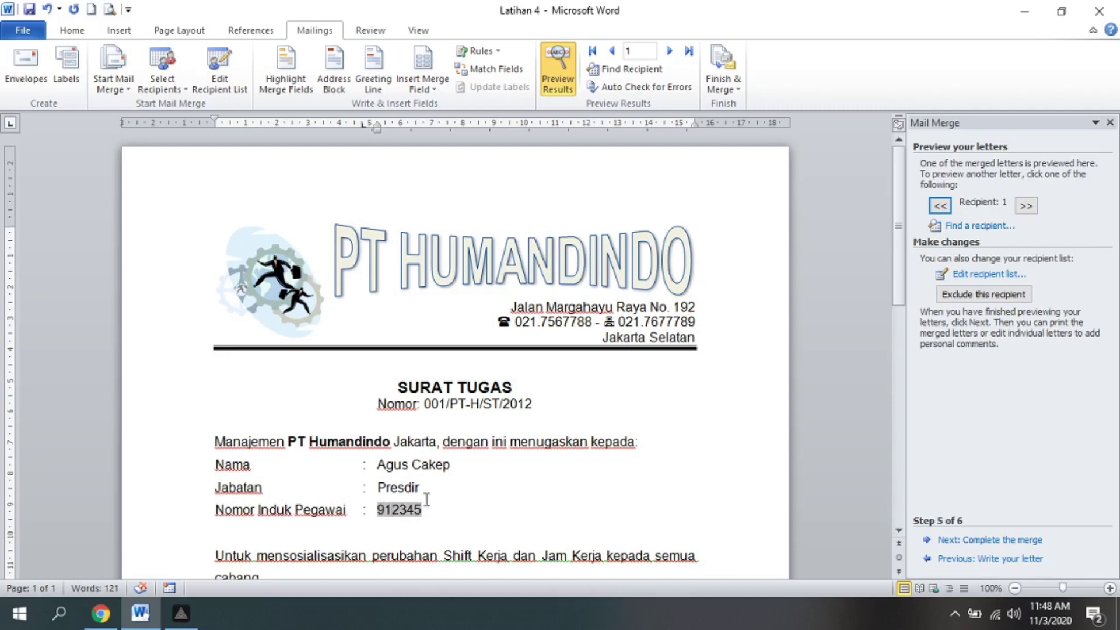
left_click(395, 491)
left_click(402, 465)
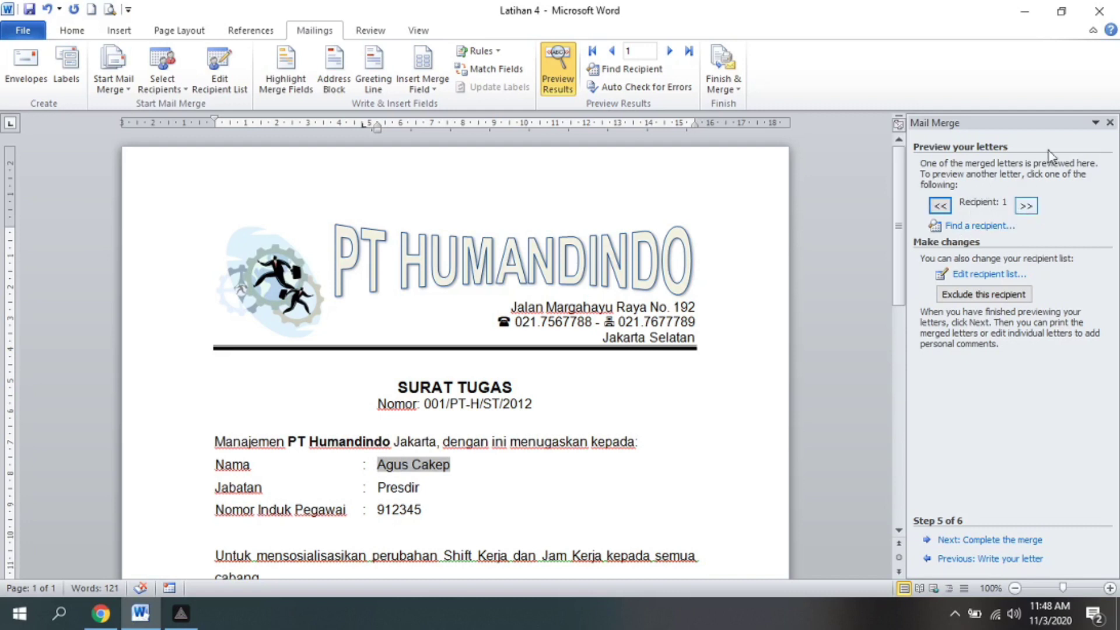
left_click(1034, 213)
left_click(434, 405)
left_click(382, 465)
key("Down")
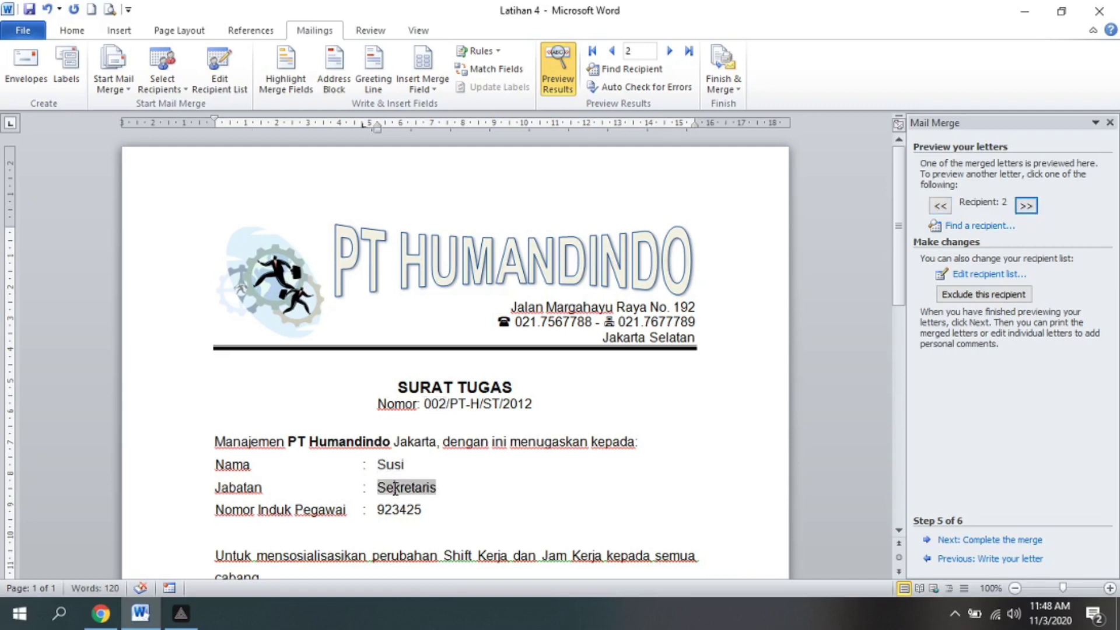
key("Down")
left_click(1026, 206)
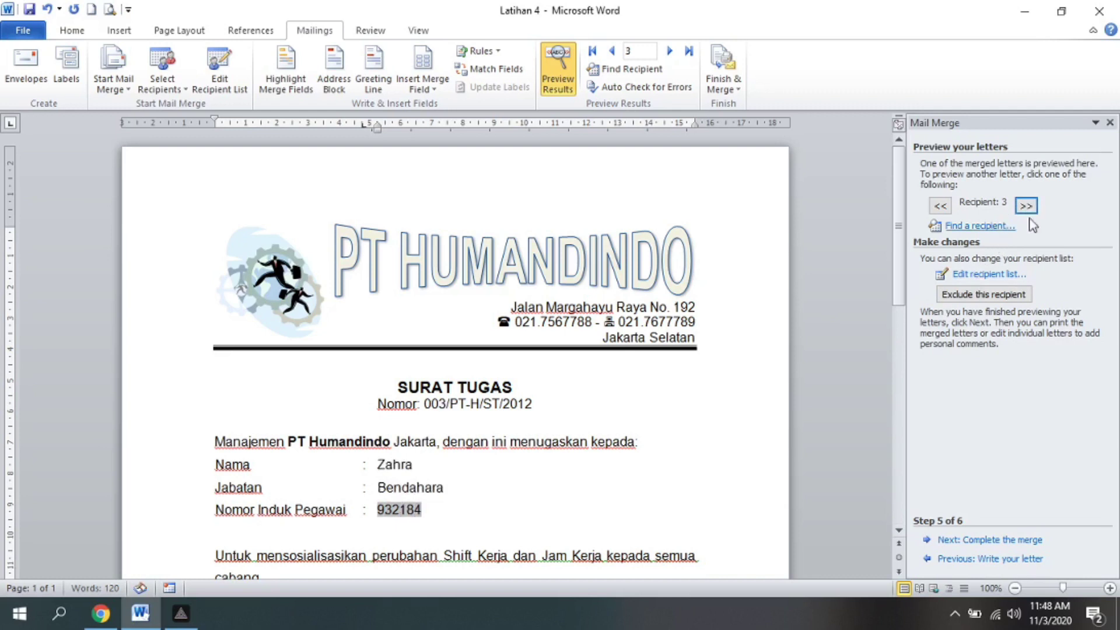
left_click(437, 403)
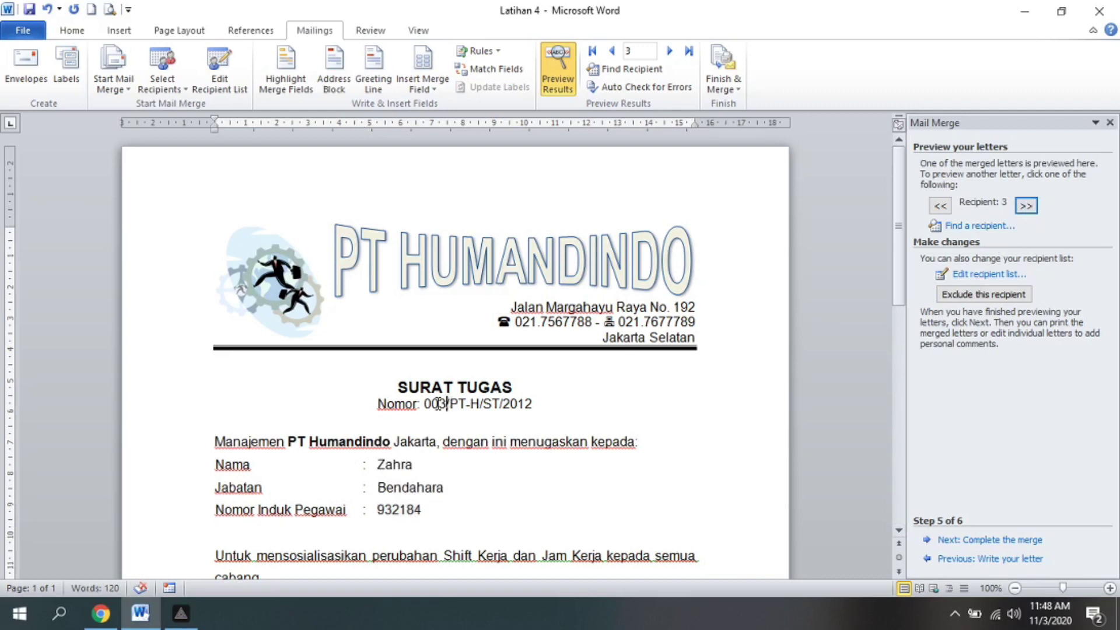
left_click(398, 487)
left_click(401, 510)
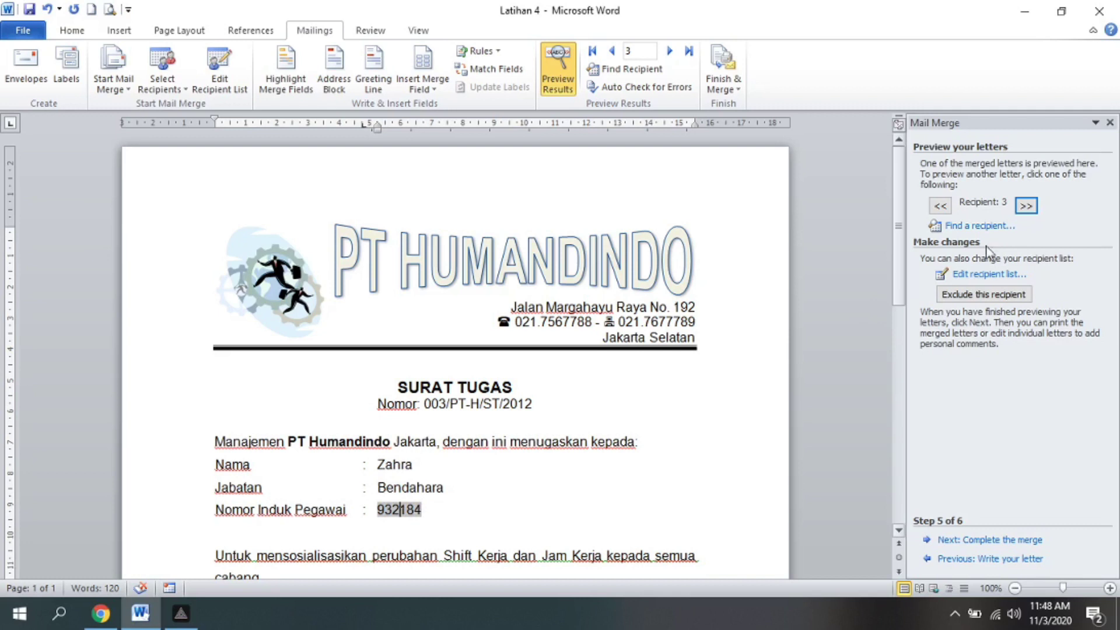
left_click(1026, 205)
left_click(435, 403)
left_click(389, 464)
left_click(391, 487)
left_click(398, 510)
left_click(939, 206)
left_click(939, 205)
left_click(939, 206)
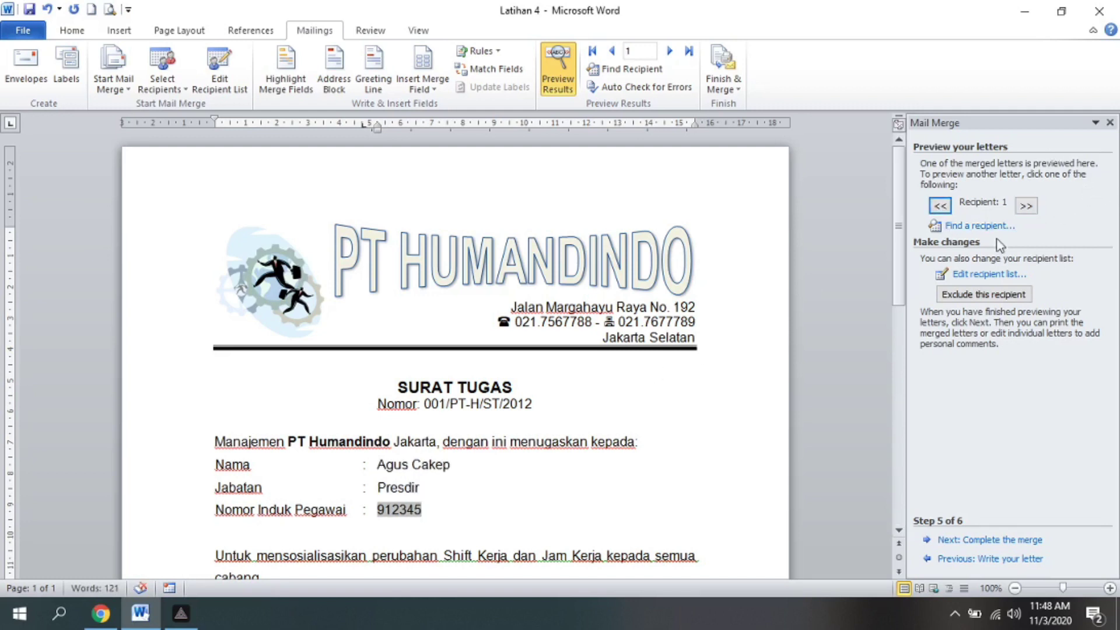
Step: Browse the previews of recipients 1 through 4 and back to recipient 1
left_click(1026, 205)
left_click(1026, 206)
left_click(1026, 205)
left_click(941, 206)
left_click(941, 207)
left_click(941, 206)
scroll(300, 420, "down", 2)
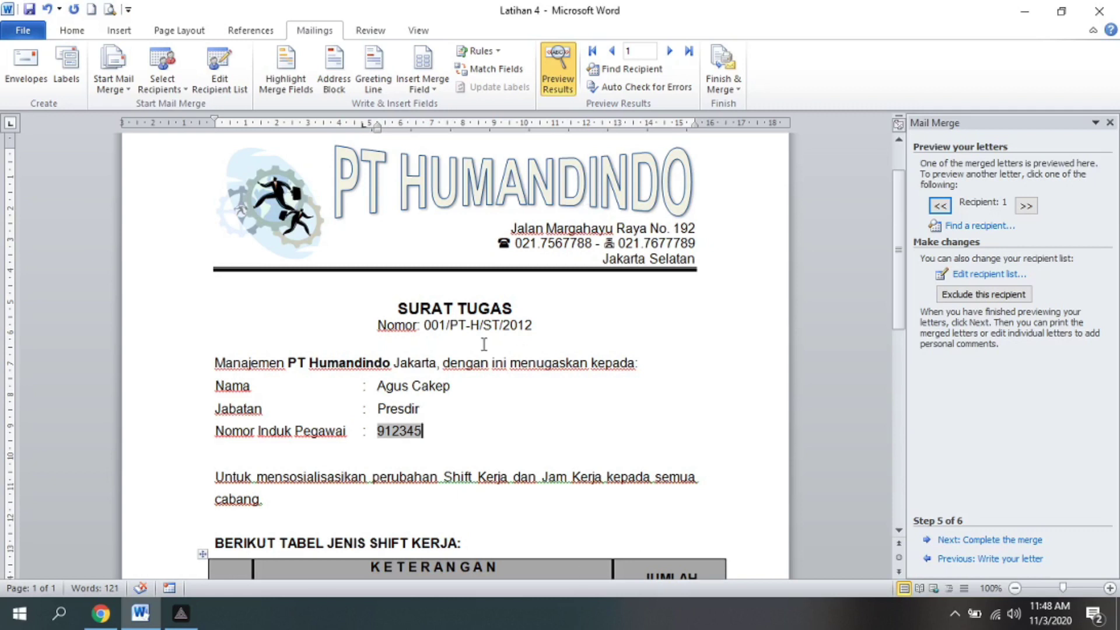
scroll(484, 344, "down", 6)
scroll(478, 355, "down", 3)
scroll(472, 367, "down", 3)
scroll(464, 376, "down", 3)
scroll(465, 376, "up", 5)
scroll(455, 370, "up", 5)
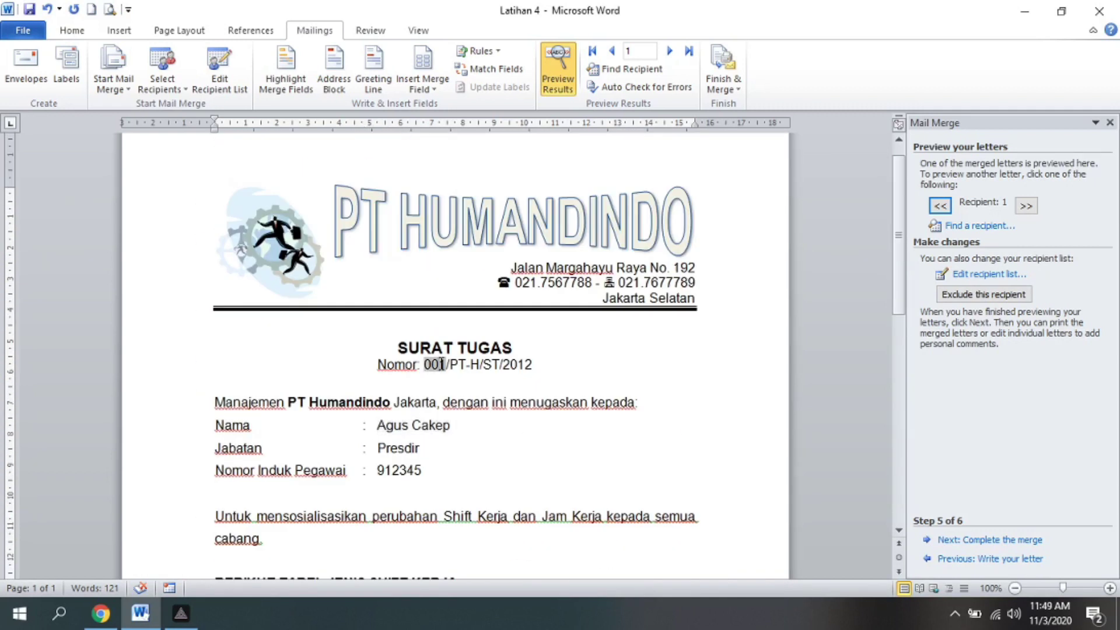
Step: Move on to Complete the merge and bring up the print preview with Ctrl+P
left_click(559, 405)
left_click(996, 541)
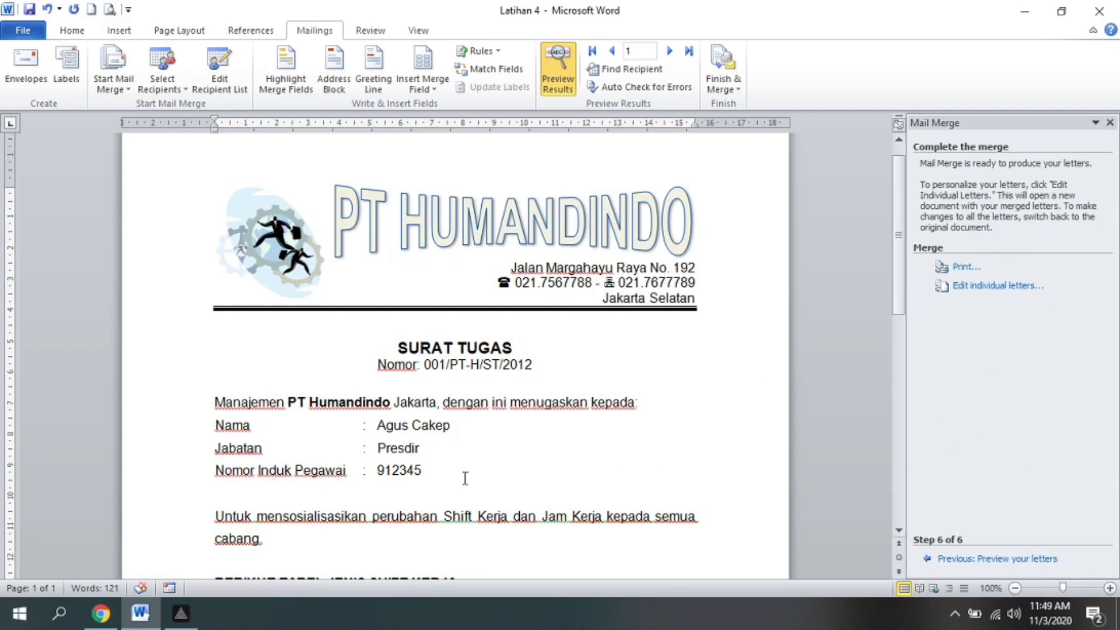
key("ctrl+p")
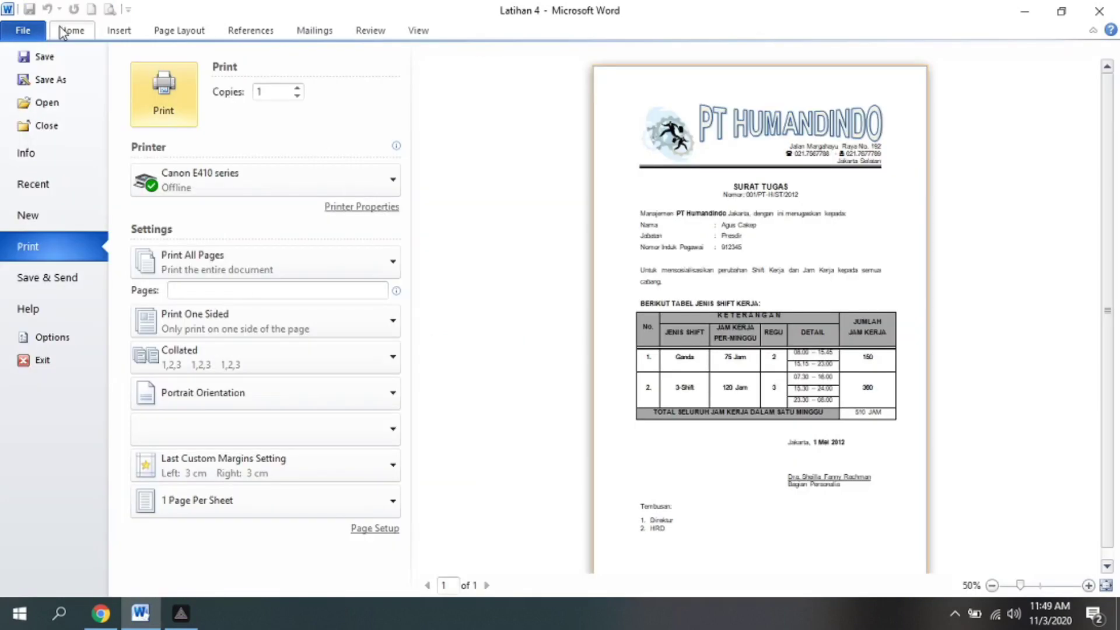
Step: Leave the print preview and merge all records to the printer
left_click(71, 30)
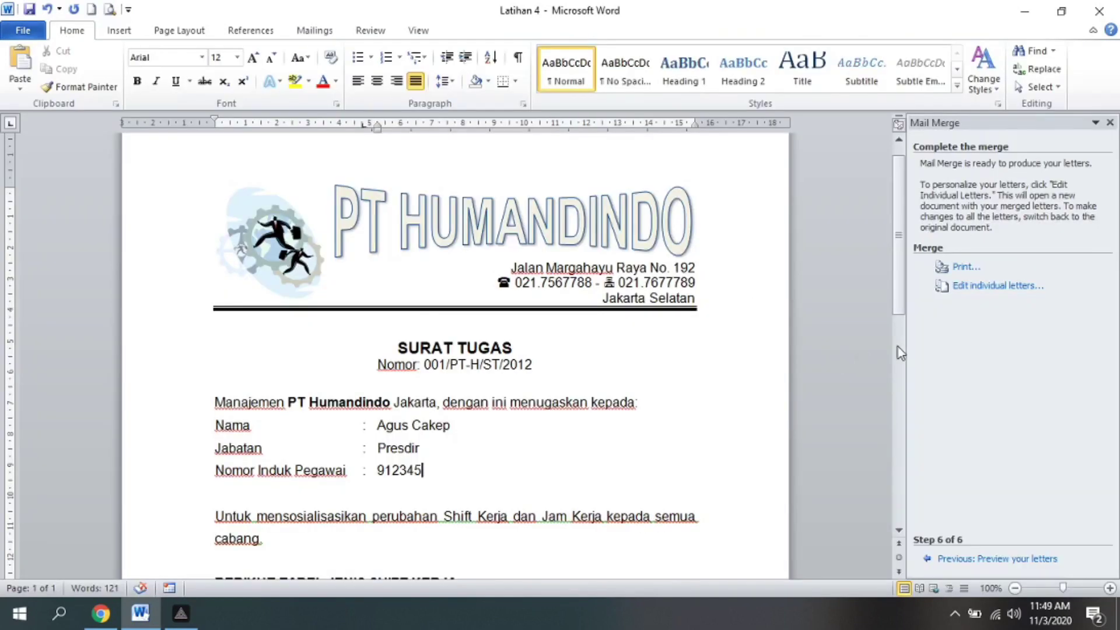
left_click(966, 267)
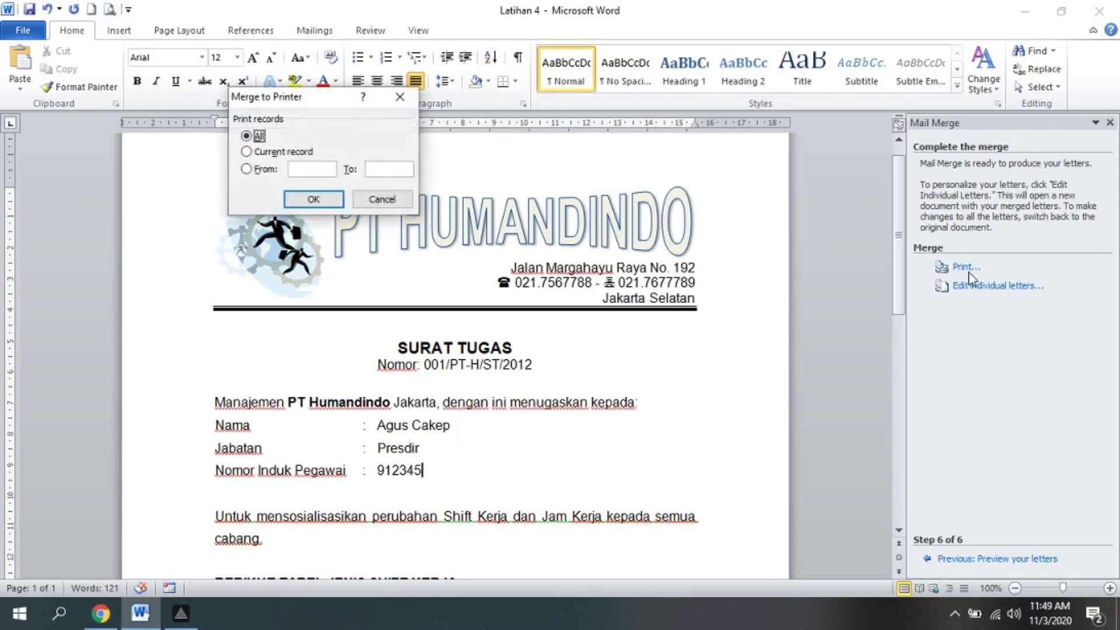
mouse_move(272, 101)
left_mouse_down()
mouse_move(461, 249)
mouse_move(588, 276)
left_mouse_up()
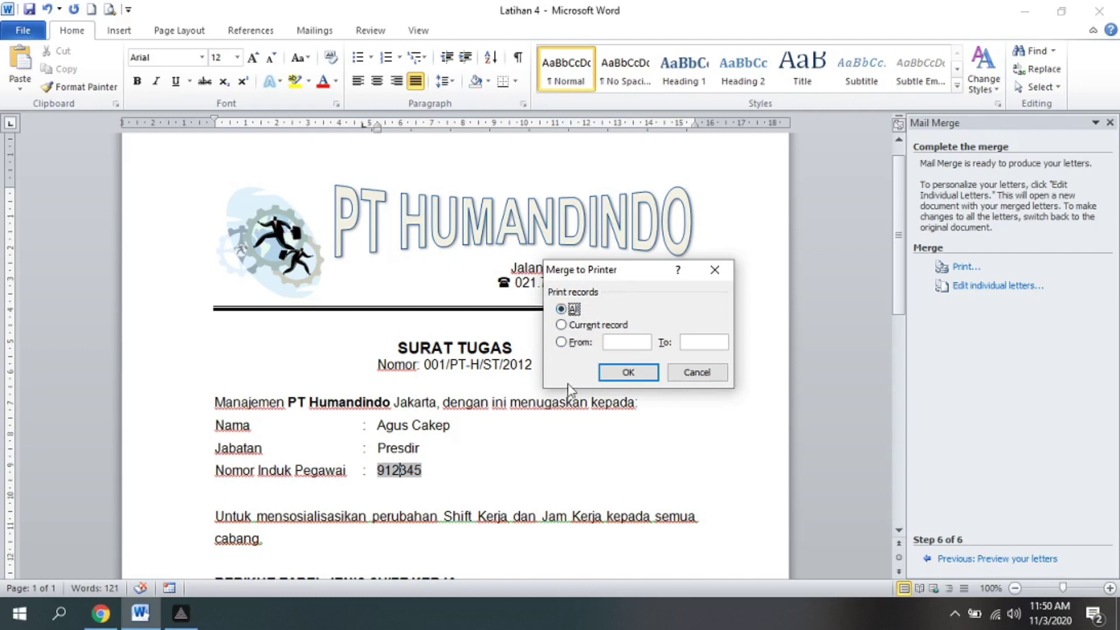
left_click(641, 378)
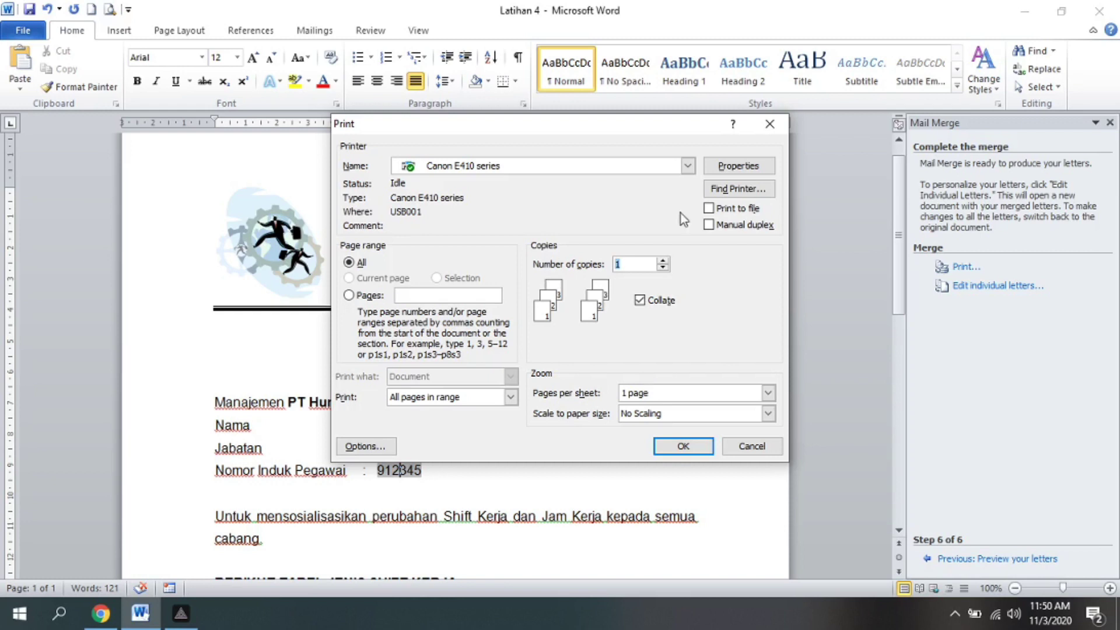
Step: Set the Canon E410 paper size to Custom, 215 mm wide, and print the merged letters
left_click(737, 166)
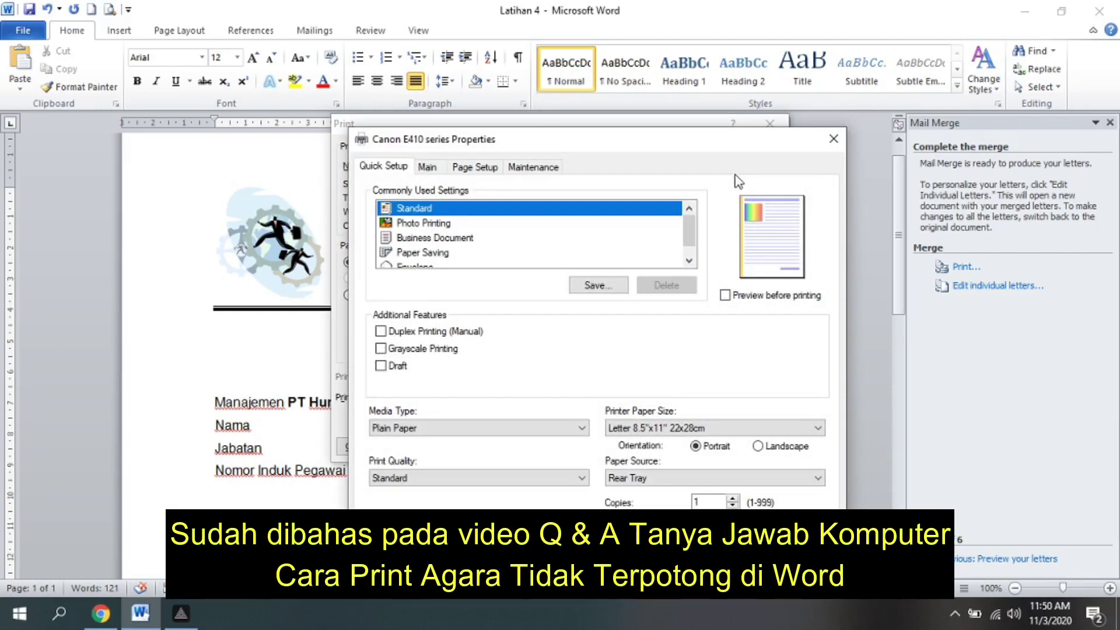
left_click(724, 428)
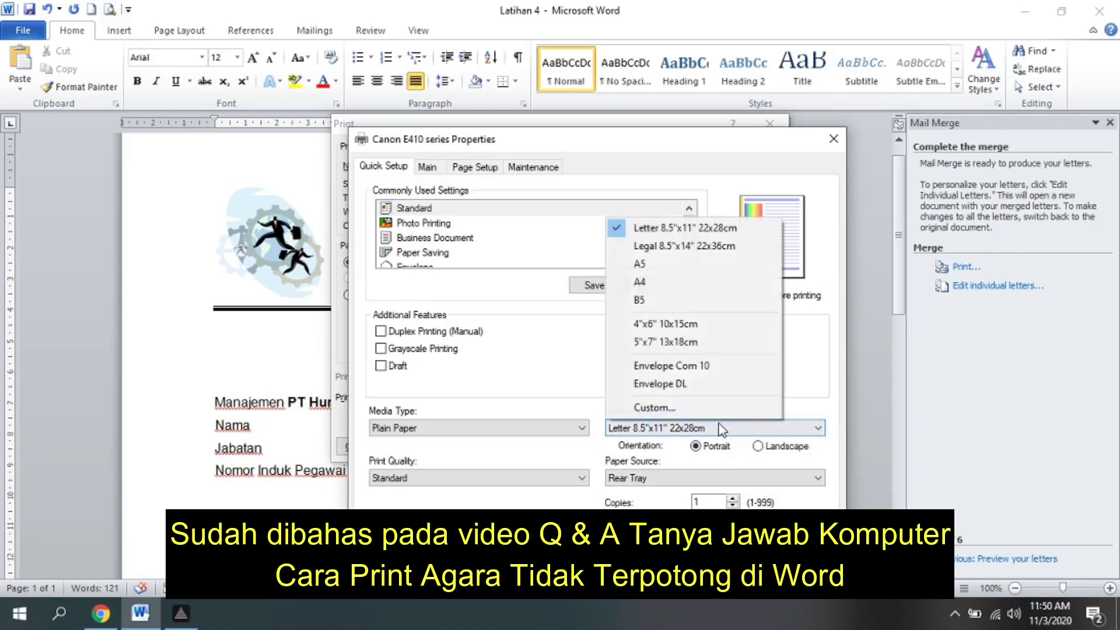
left_click(680, 409)
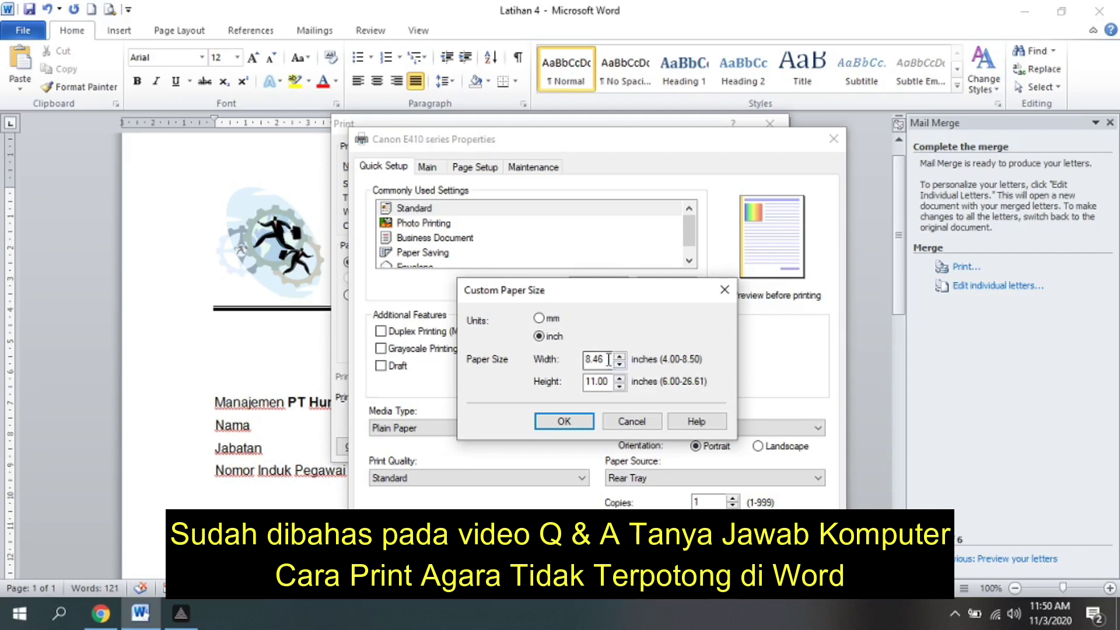
type("330")
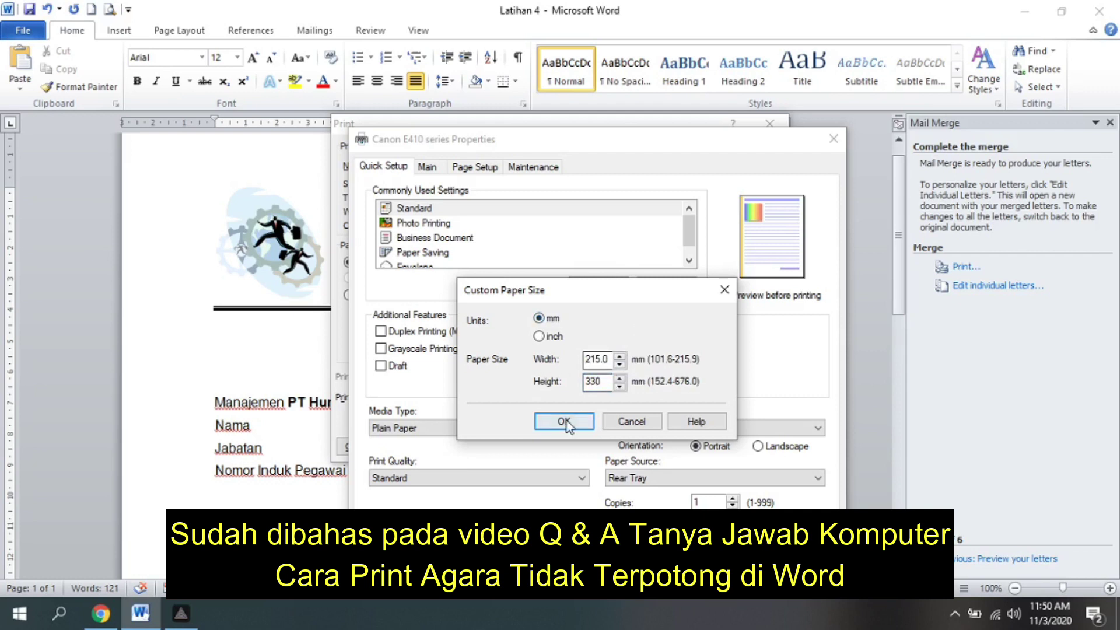
left_click(564, 422)
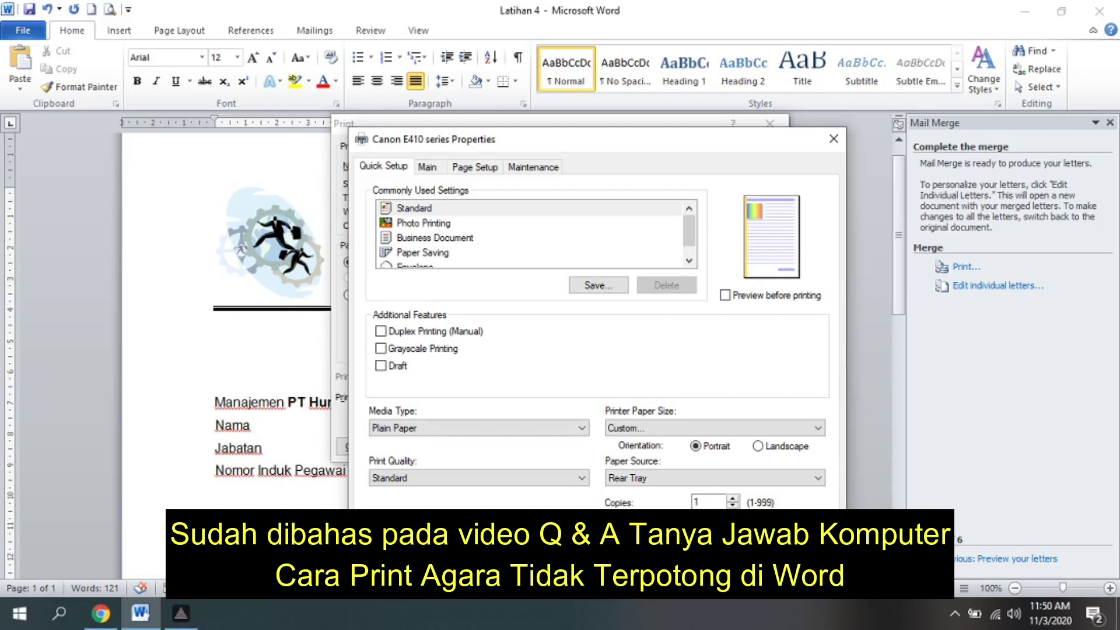
key("Return")
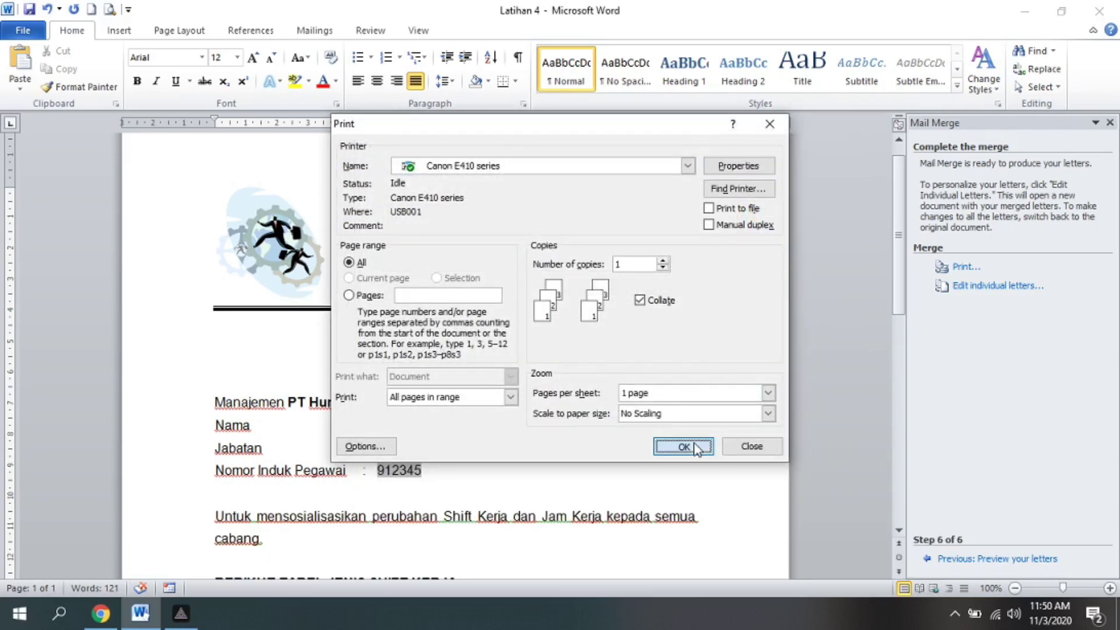
left_click(694, 444)
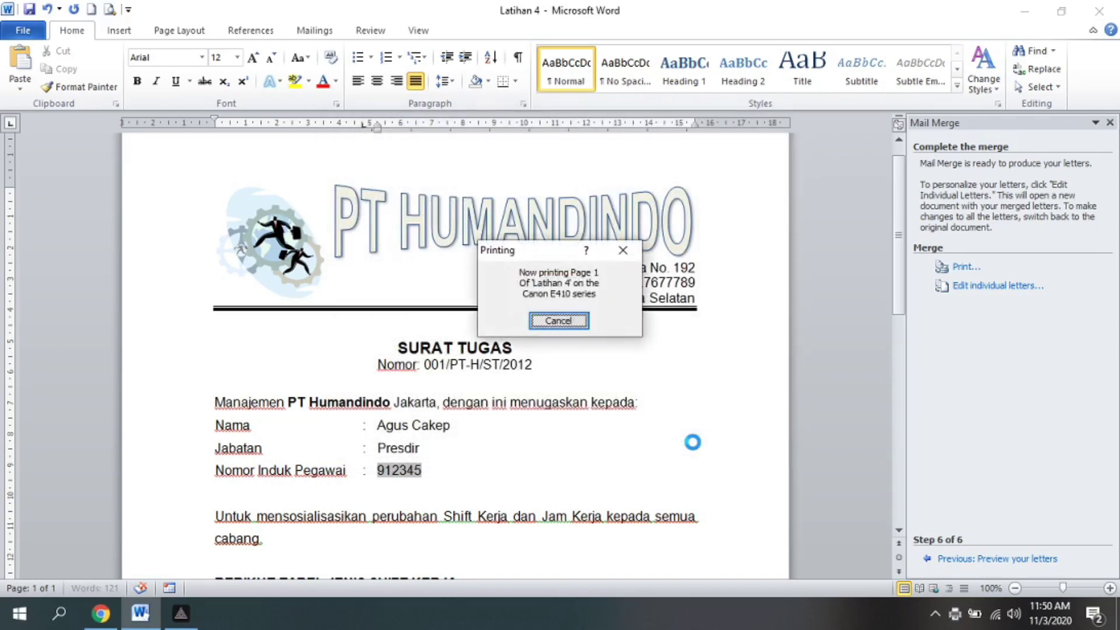